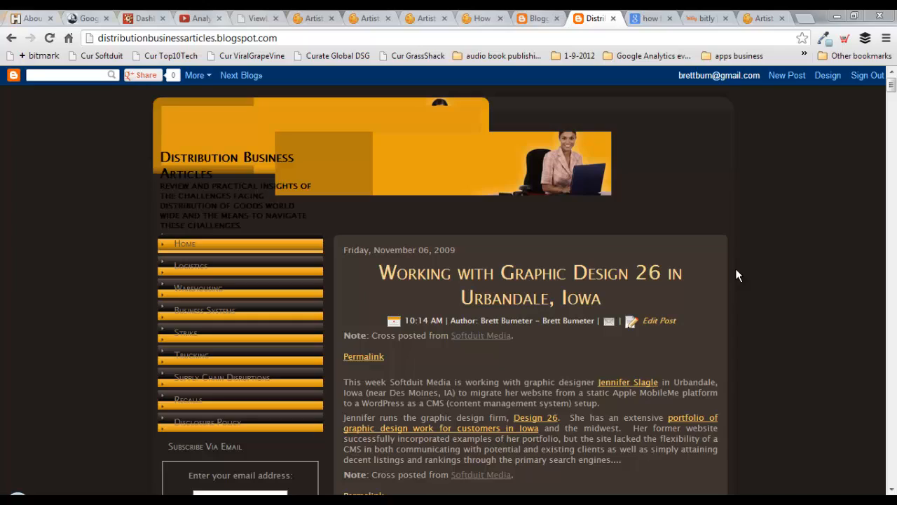
- Scroll through the live Distribution Business Articles blog, then return to the Artisteer design
scroll(462, 176, "down", 12)
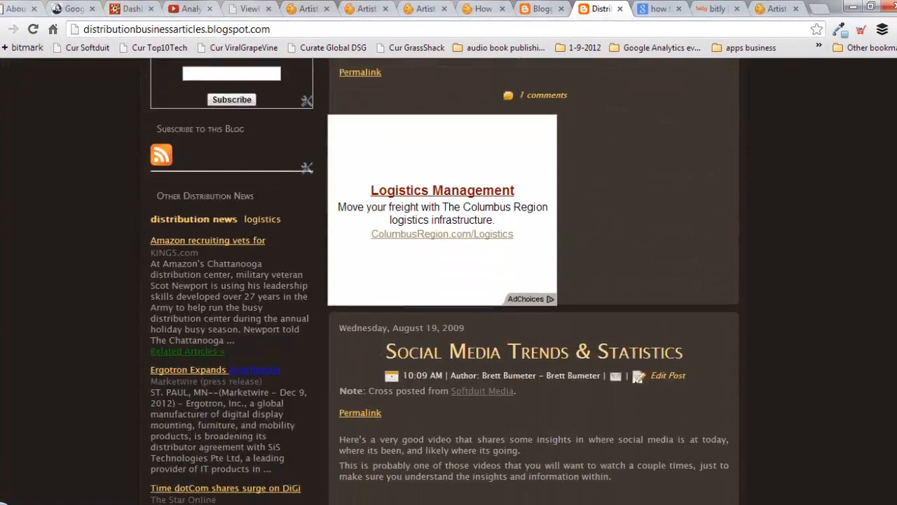
scroll(461, 176, "up", 12)
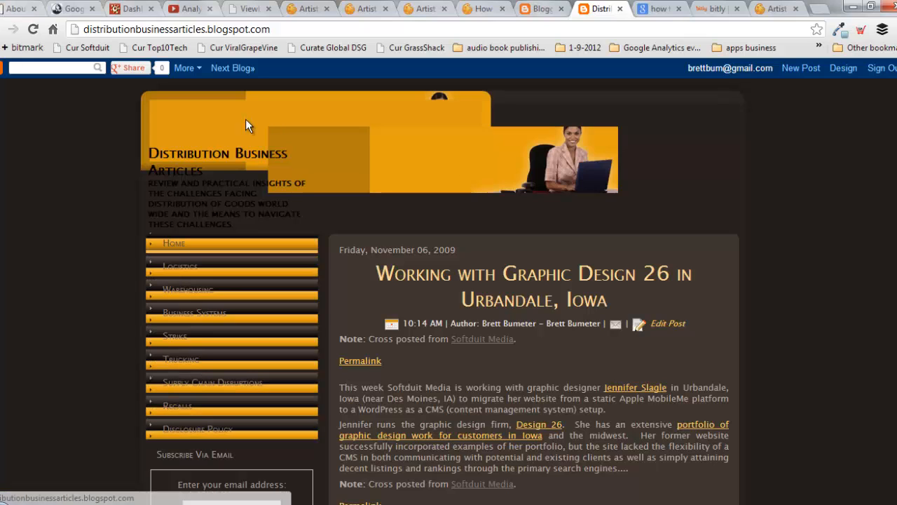
key("alt+Tab")
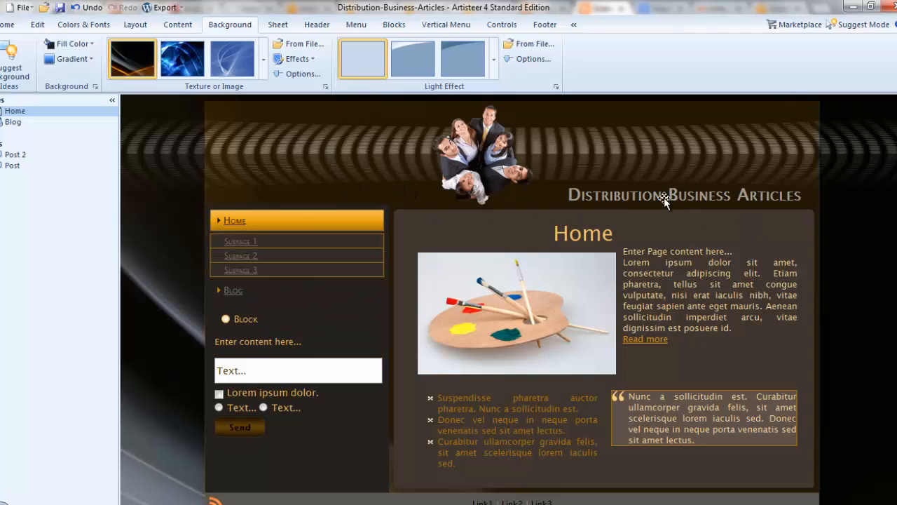
- Select the team-photo header image and open the Export menu's template and publishing choices
left_click(487, 150)
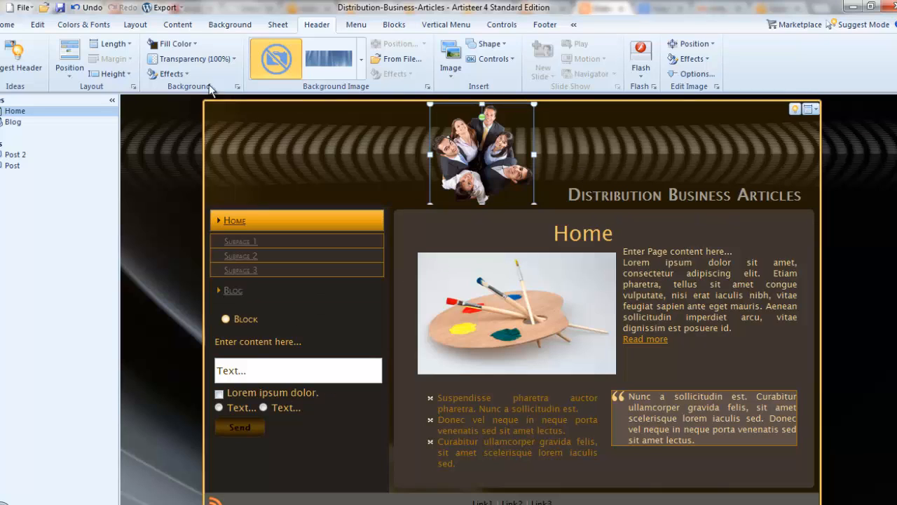
left_click(181, 7)
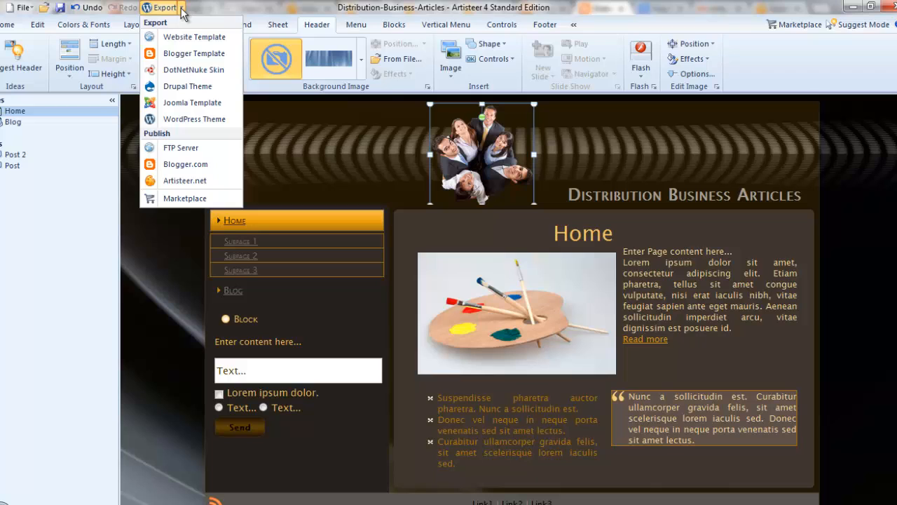
- Export the design as a Blogger Template into a folder named 'Distribution Businsss Article', then return to Chrome
left_click(213, 51)
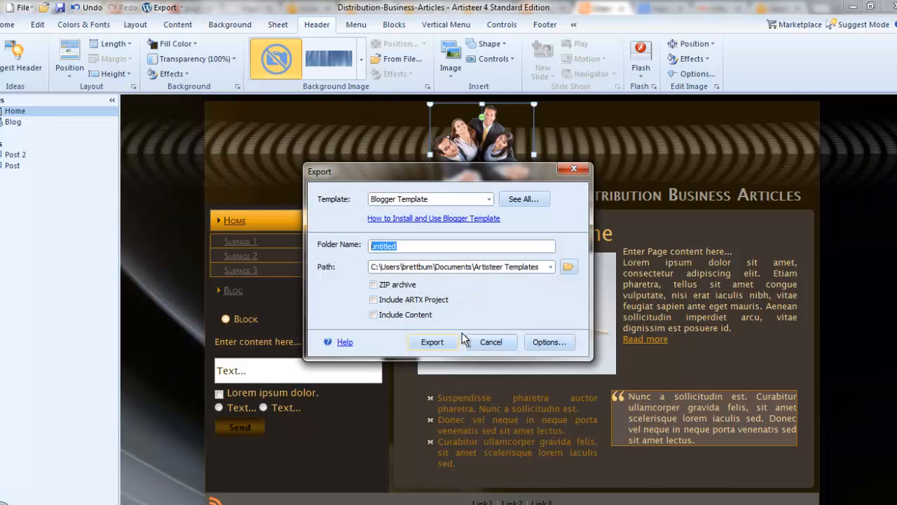
type("Distribution Busins")
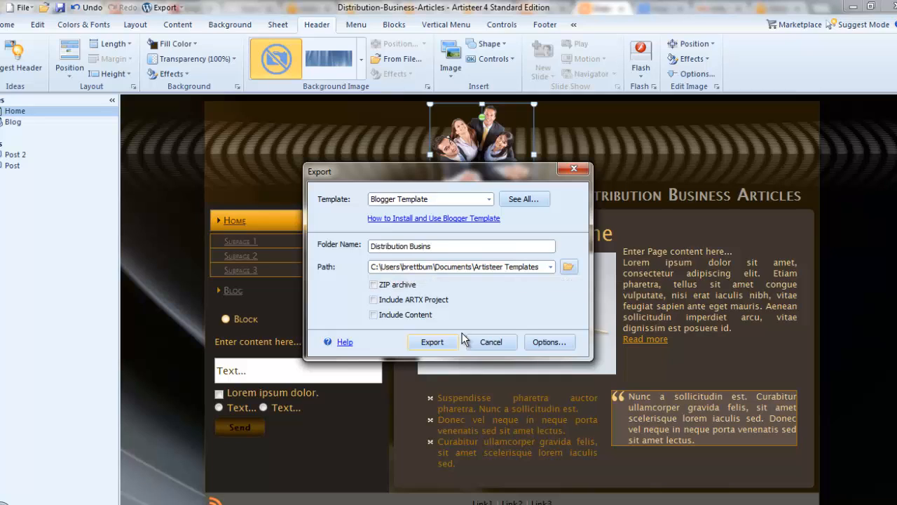
type("ss Articles")
left_click(438, 344)
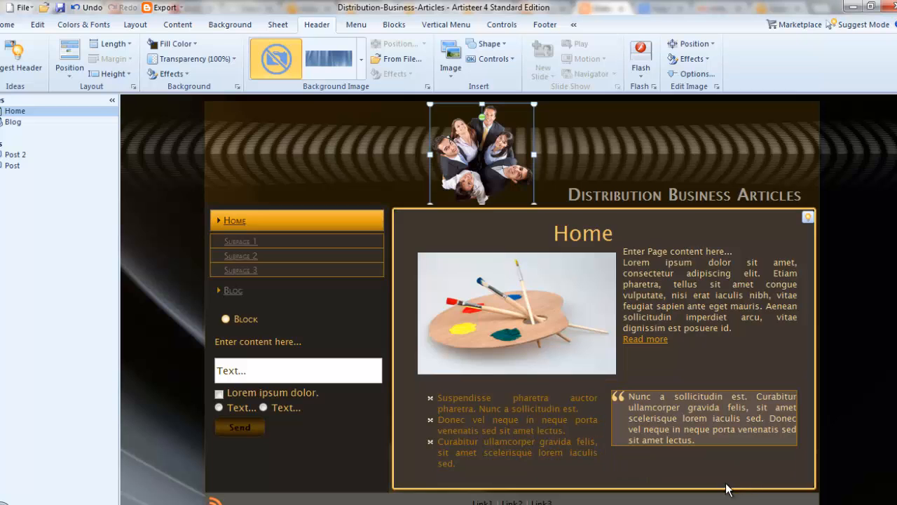
key("alt+Tab")
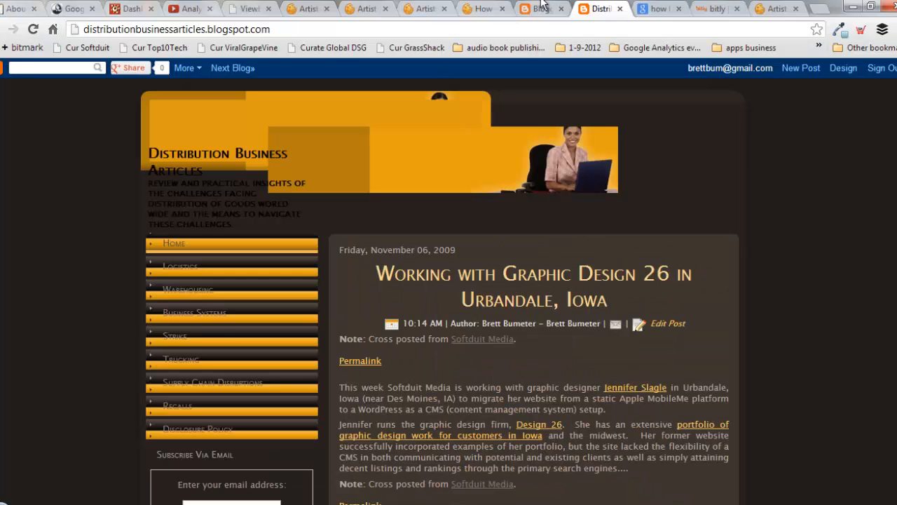
- In the Blogger dashboard, go to the blog's Template page and choose Edit HTML
left_click(545, 7)
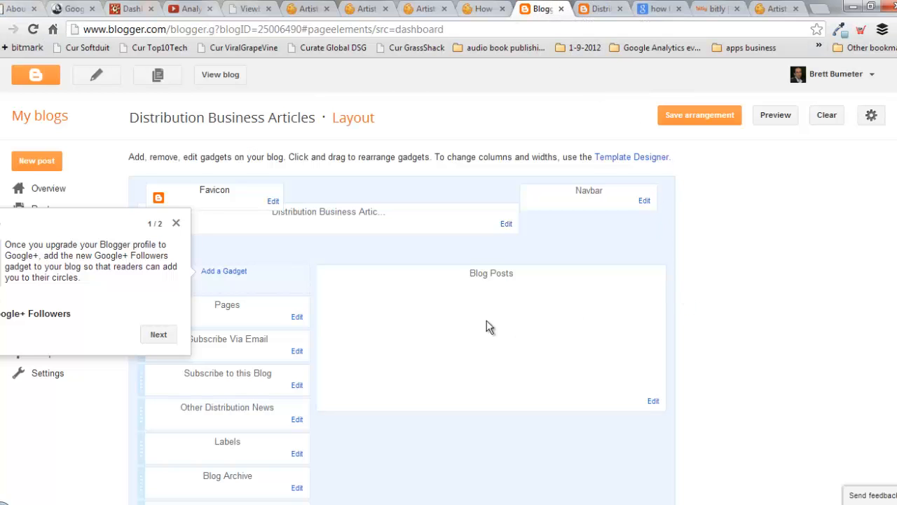
scroll(775, 304, "down", 5)
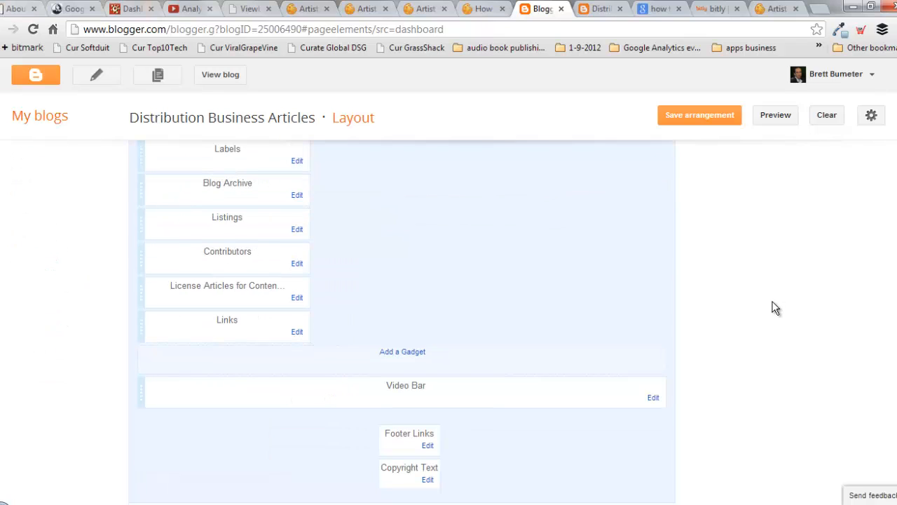
scroll(776, 306, "up", 5)
left_click(63, 356)
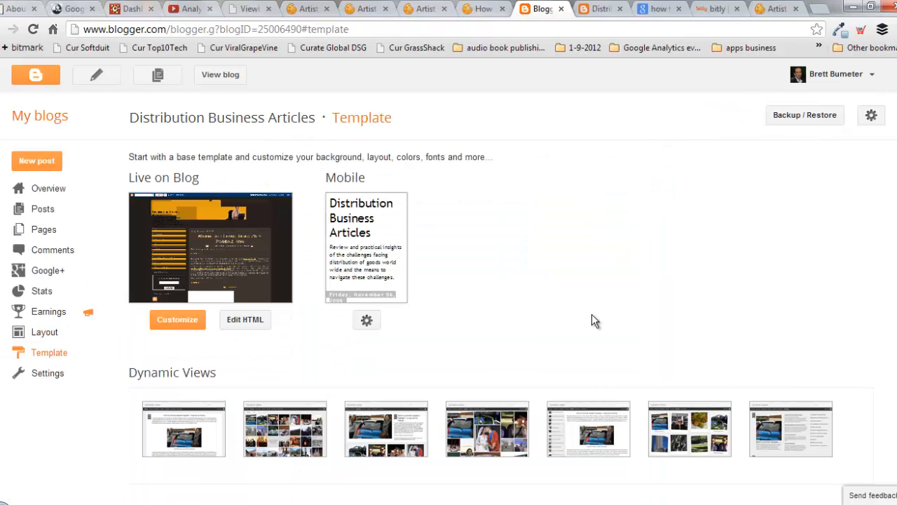
left_click(245, 319)
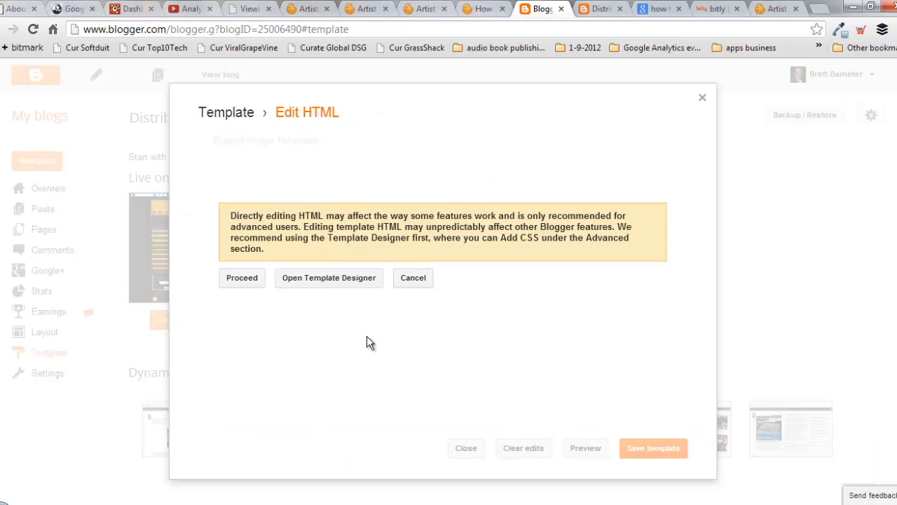
- Proceed past the warning, scroll through the template's HTML code, then return to Artisteer
left_click(237, 281)
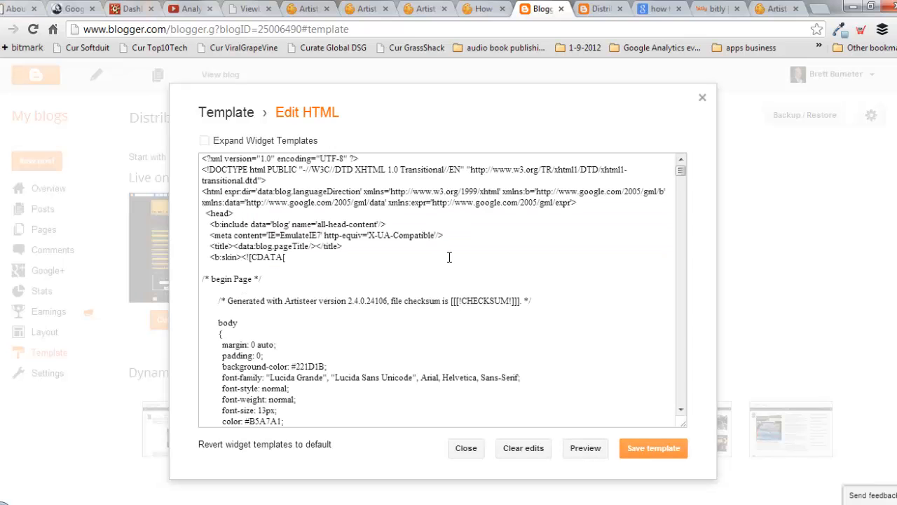
scroll(450, 257, "down", 15)
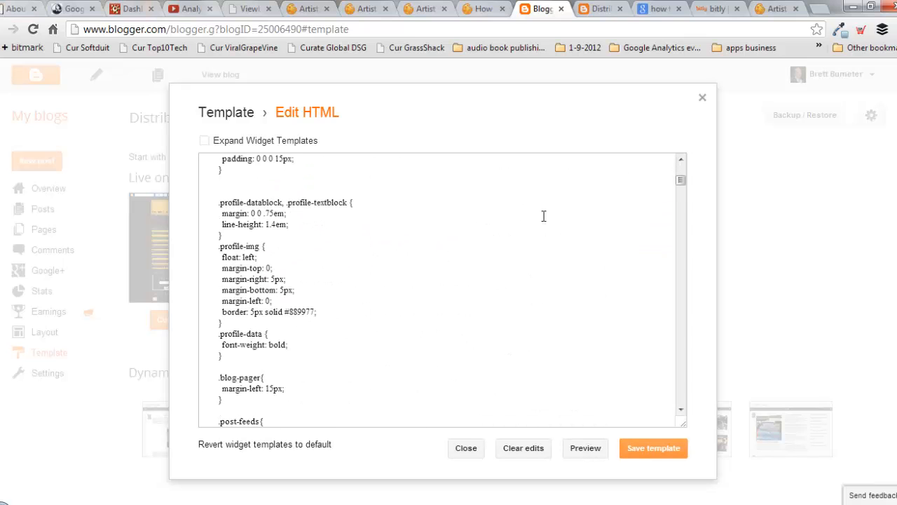
left_click_drag(681, 180, 654, 178)
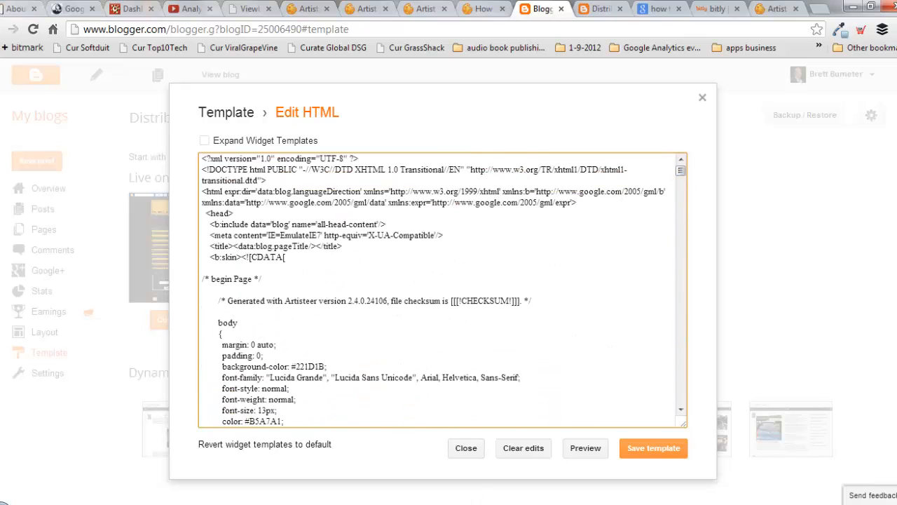
left_click(445, 431)
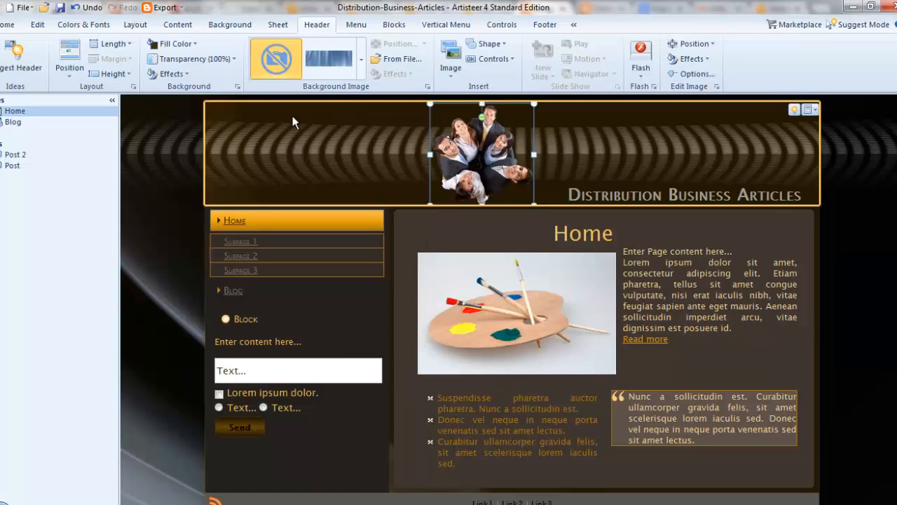
- Look up the Blogger export path in the Artisteer Templates folder, copy it, and open Windows Explorer
left_click(181, 8)
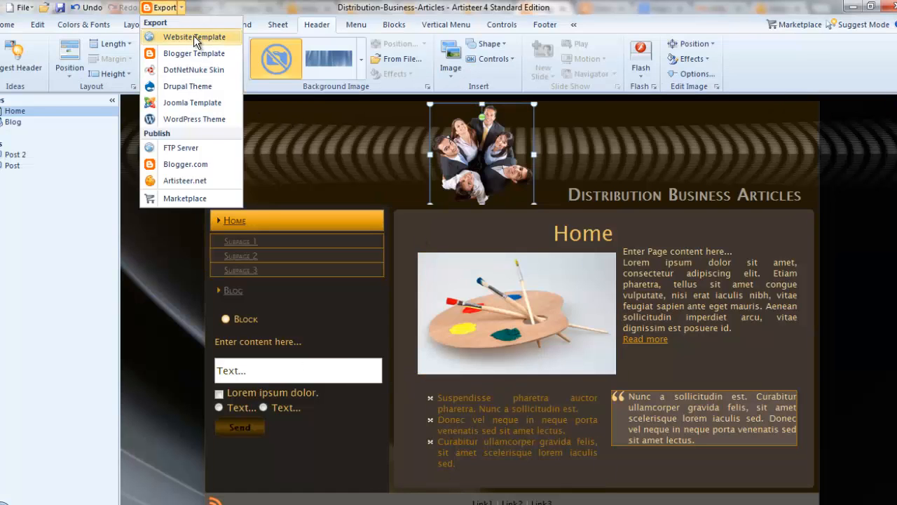
left_click(206, 53)
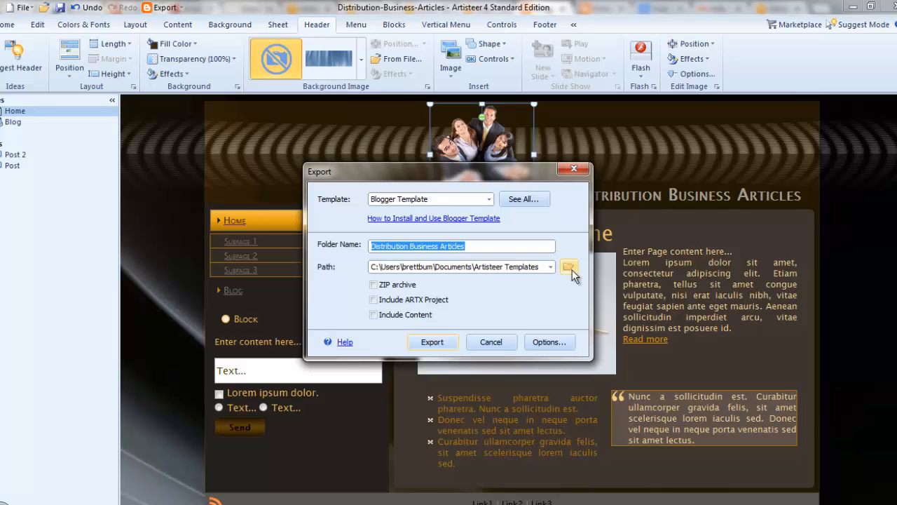
left_click(571, 268)
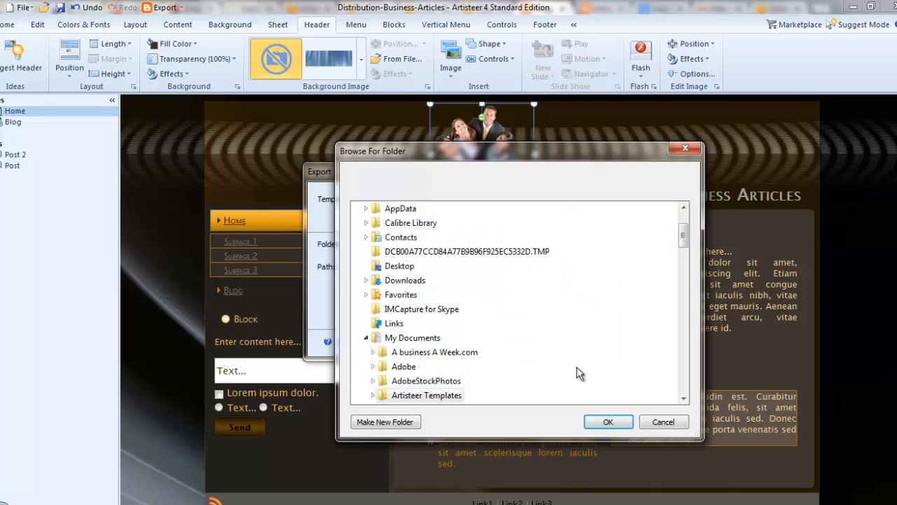
left_click(438, 396)
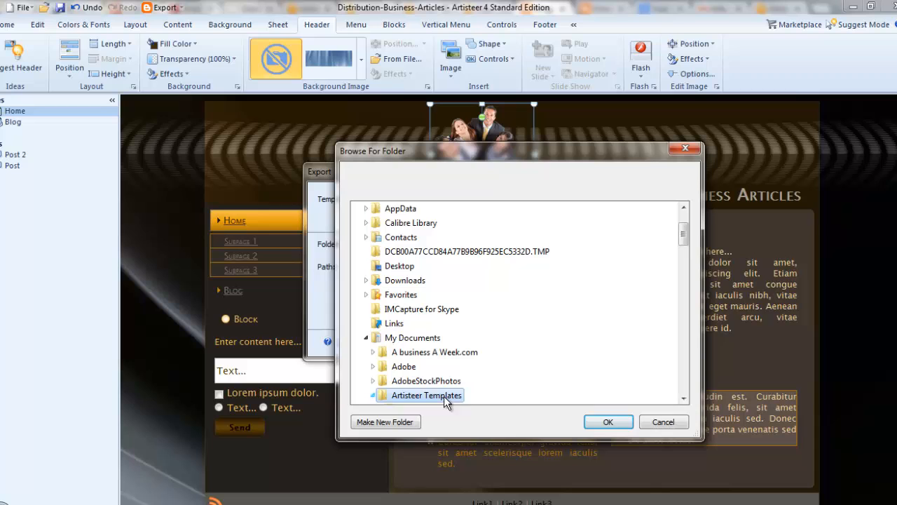
left_click(668, 421)
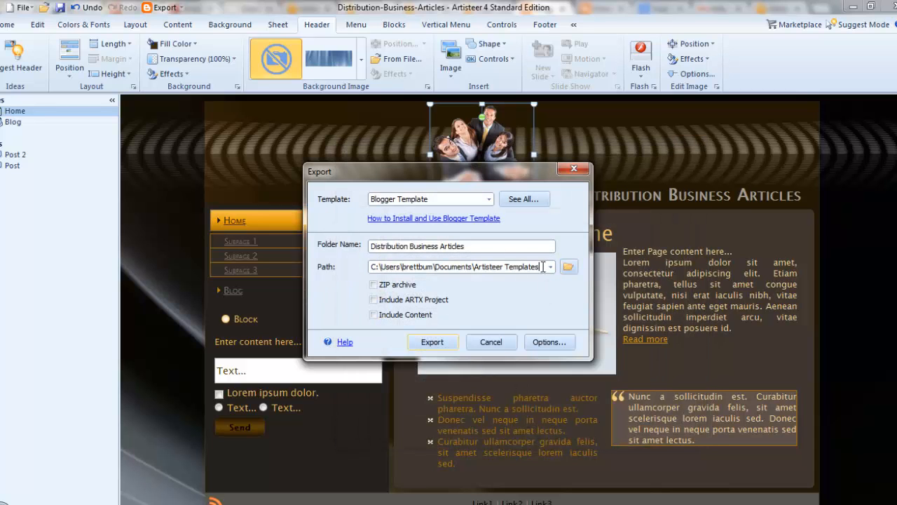
left_click_drag(543, 266, 288, 227)
key("ctrl+c")
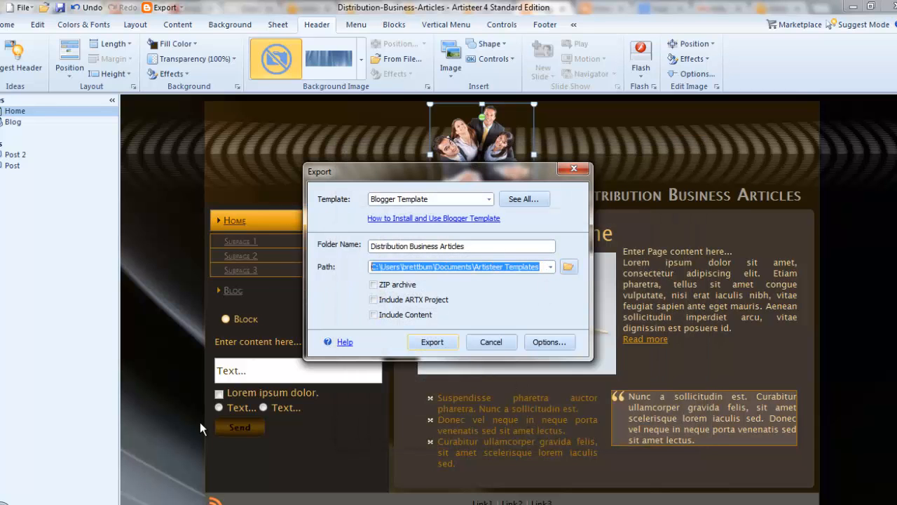
left_click(31, 501)
- Paste the Artisteer Templates export path into Explorer and inspect the exported images folder
left_click(334, 93)
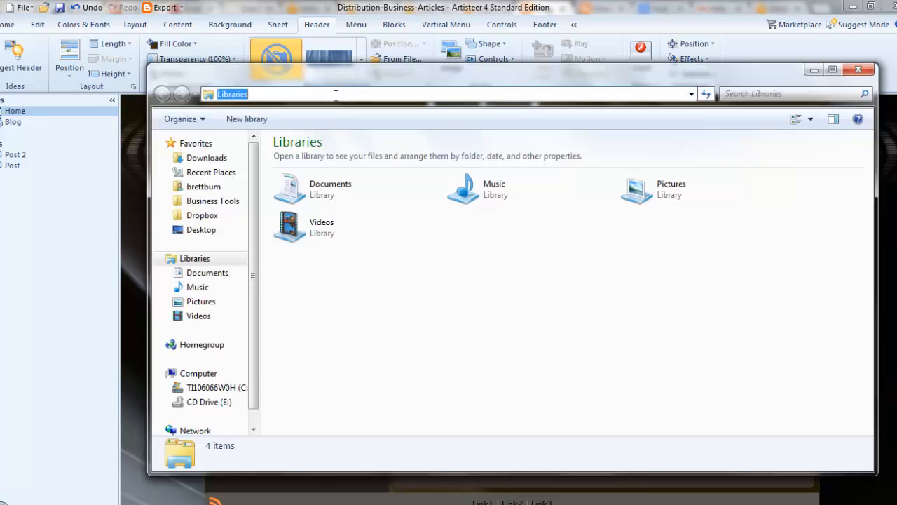
key("ctrl+v")
key("Return")
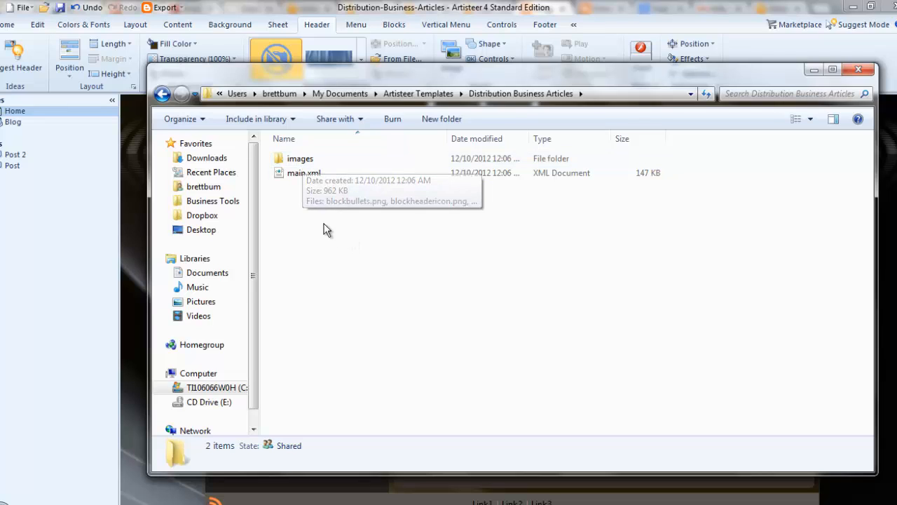
double_click(293, 160)
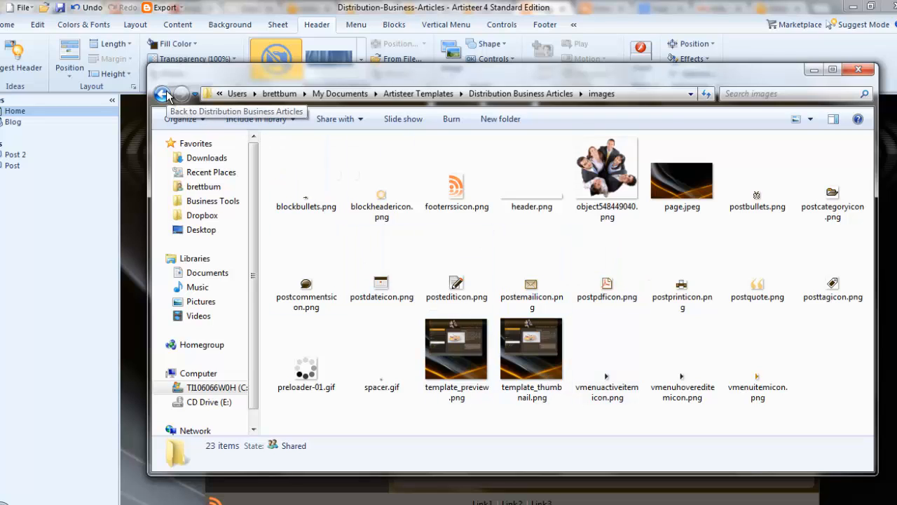
left_click(164, 95)
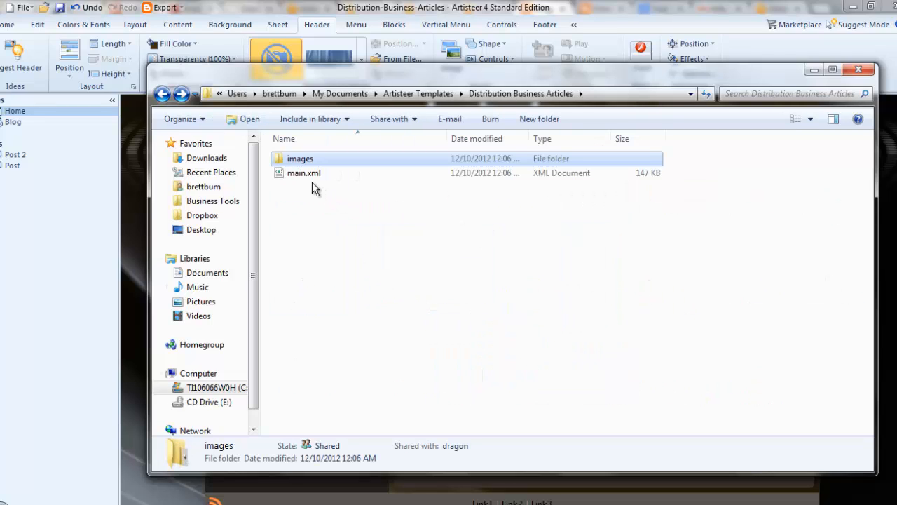
- Select the exported main.xml and bring up its Open with program list
left_click(305, 203)
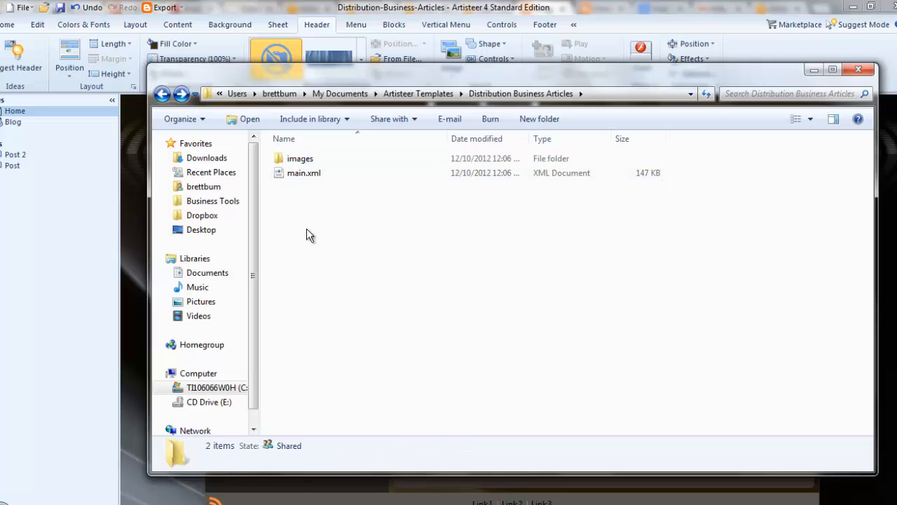
left_click(300, 177)
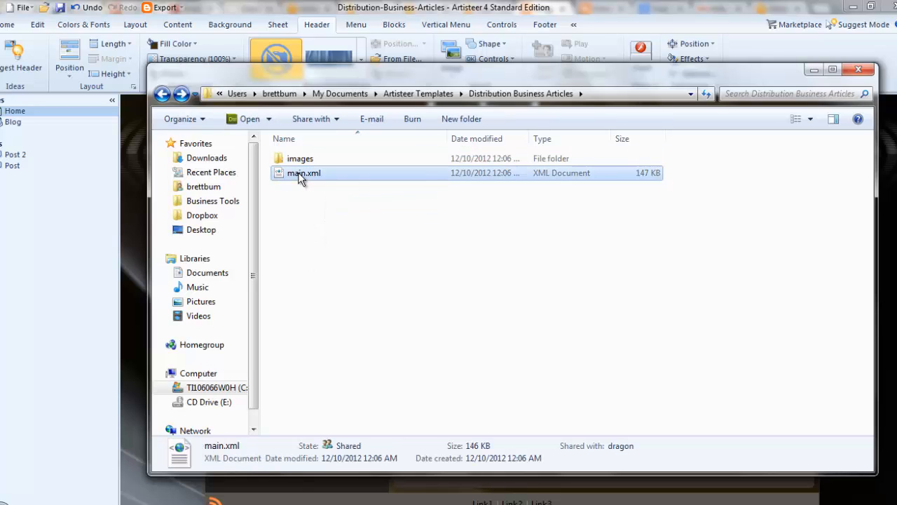
right_click(300, 178)
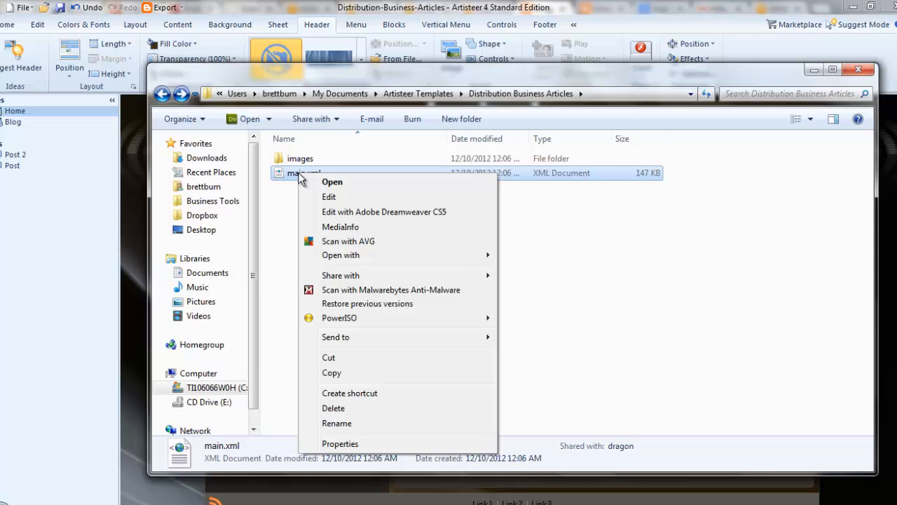
mouse_move(352, 259)
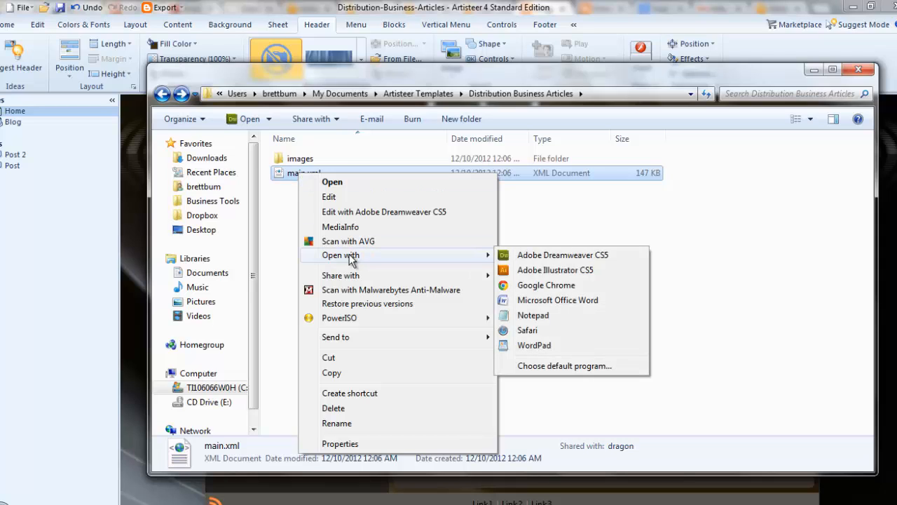
- Open main.xml in Notepad, scroll through its XML, CSS and JavaScript, then return to the top
left_click(533, 316)
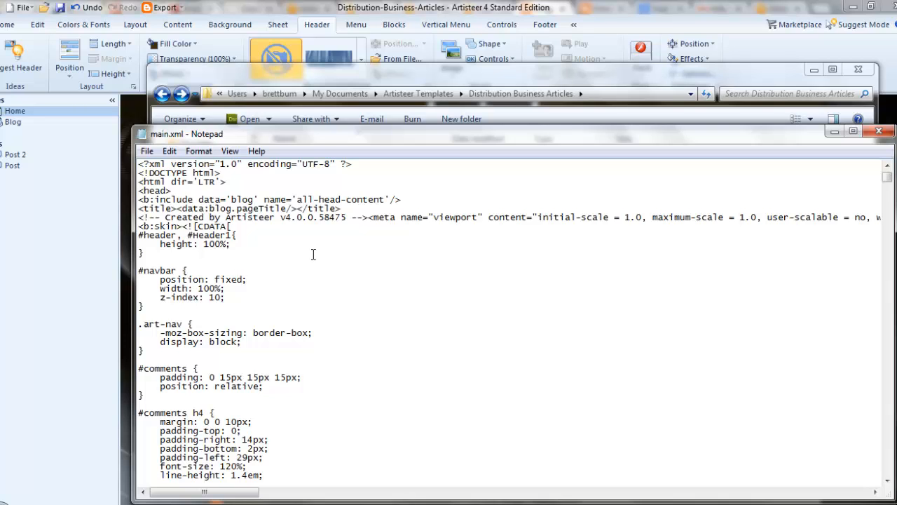
scroll(313, 253, "down", 20)
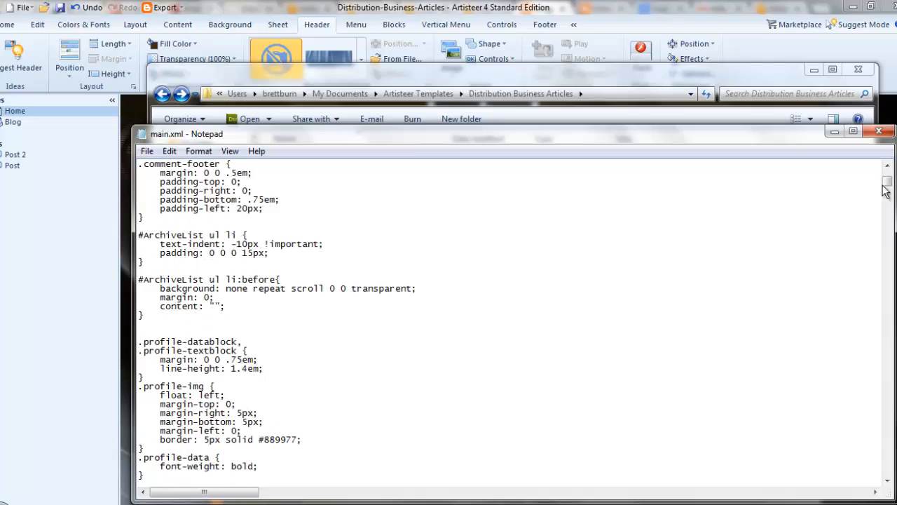
left_click_drag(887, 185, 887, 354)
scroll(565, 288, "down", 20)
scroll(548, 314, "down", 2)
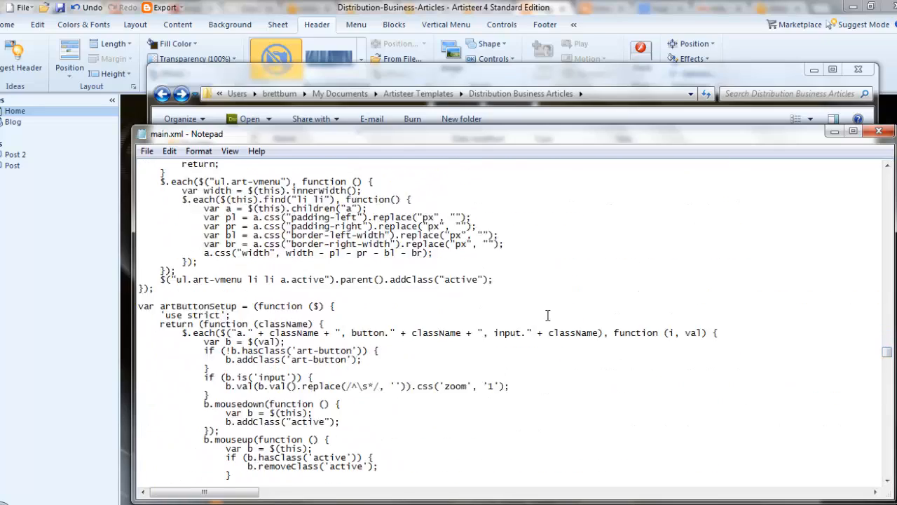
scroll(547, 315, "down", 20)
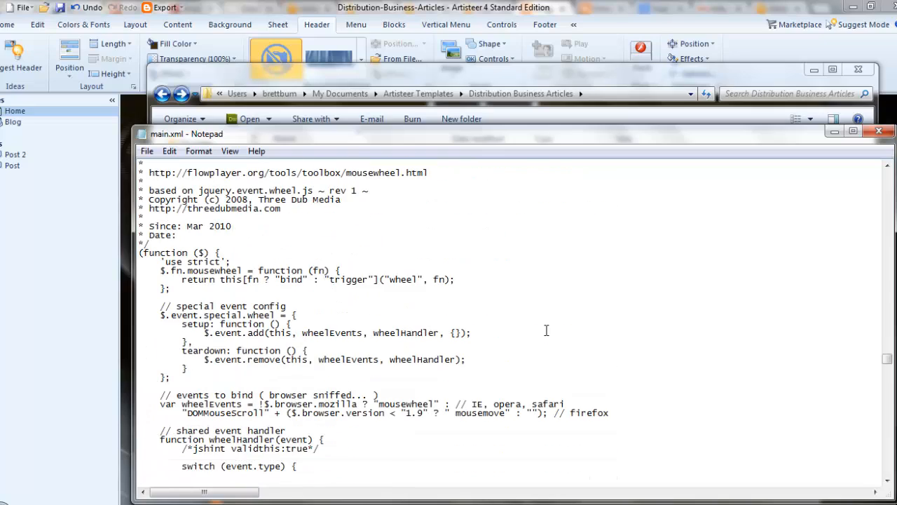
scroll(546, 330, "down", 18)
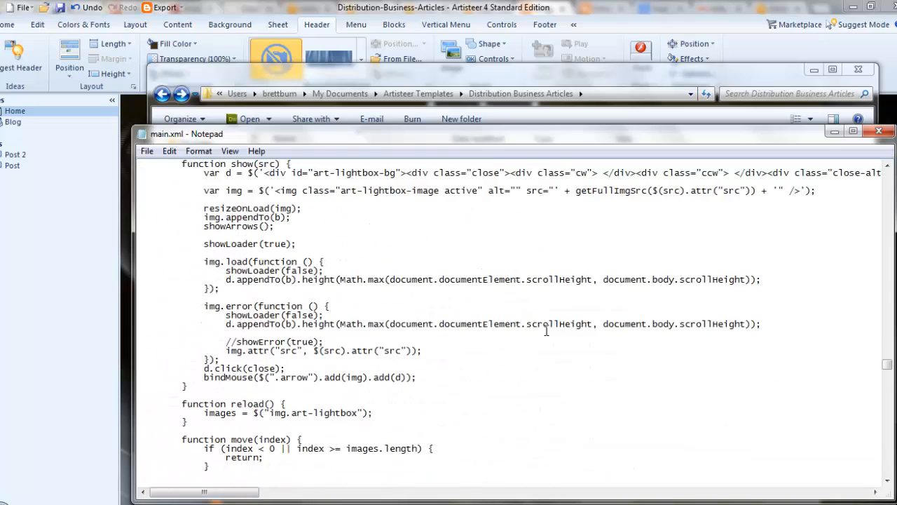
scroll(546, 330, "down", 13)
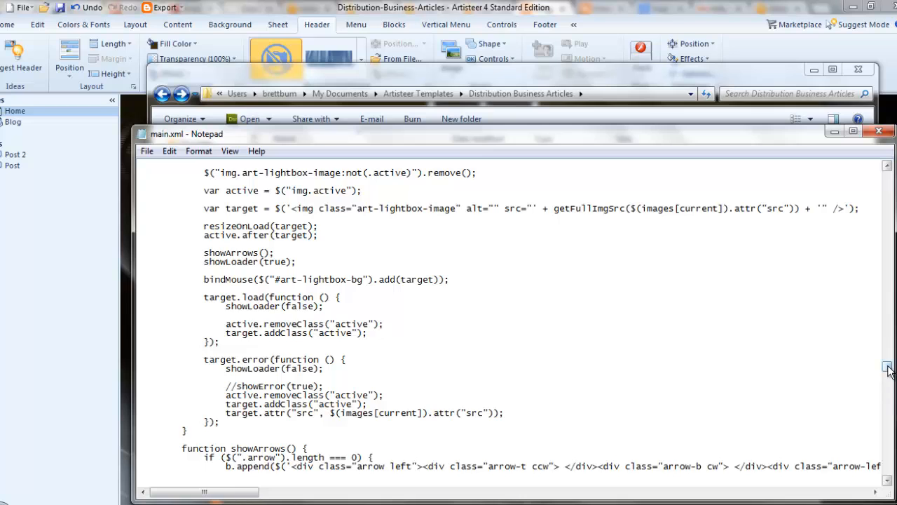
left_click_drag(888, 370, 888, 168)
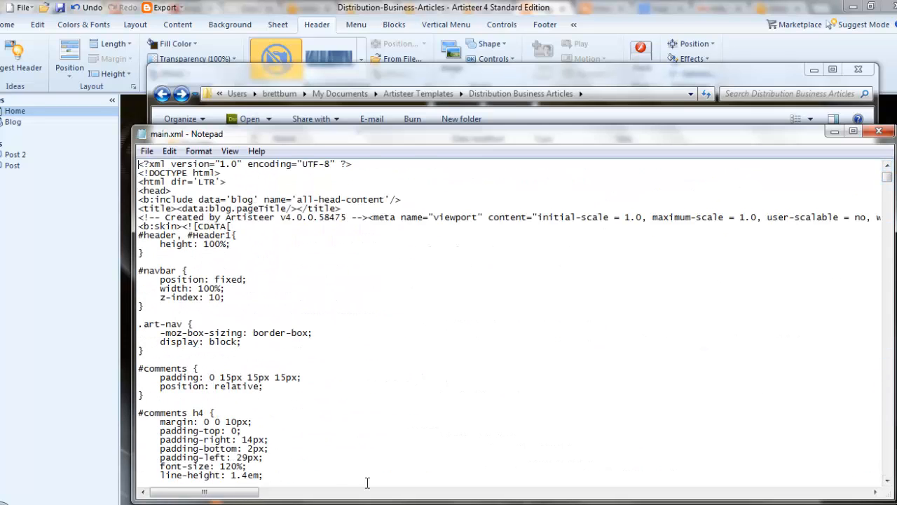
- Back in Artisteer, open the Blogger export Options and keep the Blogger navbar shown
left_click(354, 504)
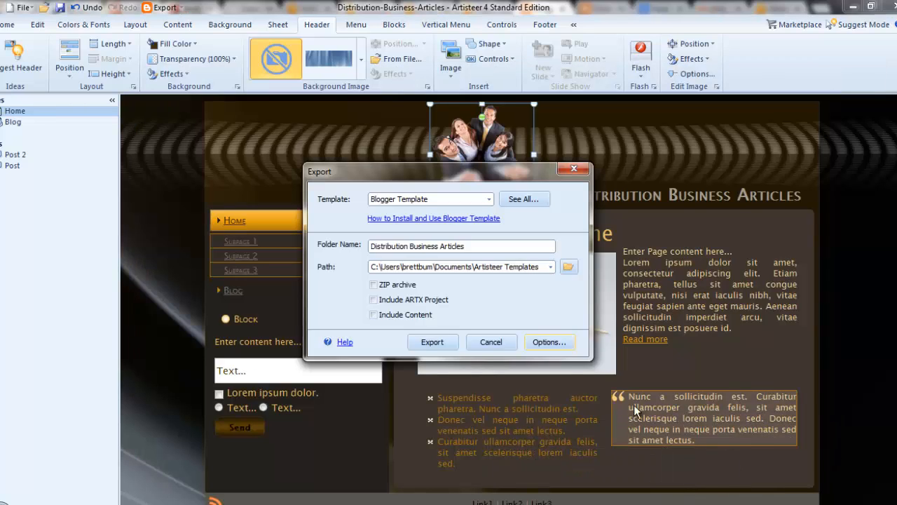
left_click(550, 341)
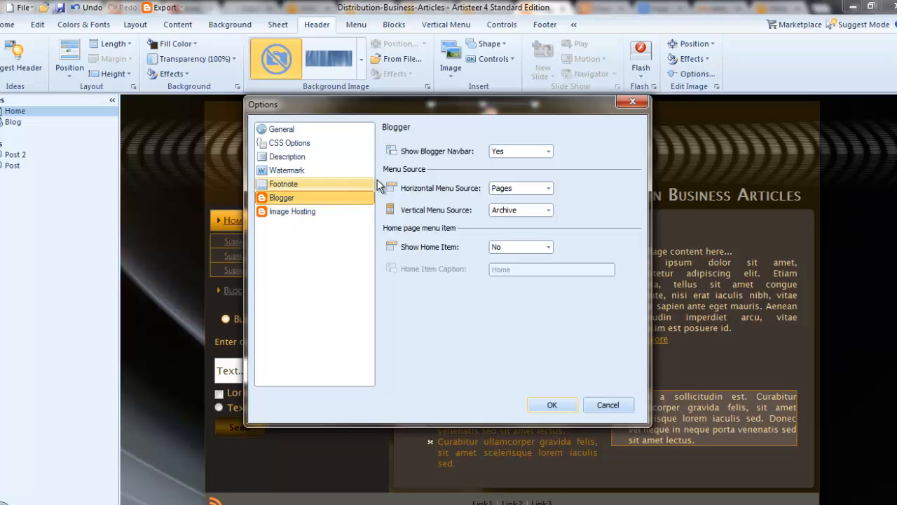
left_click(548, 152)
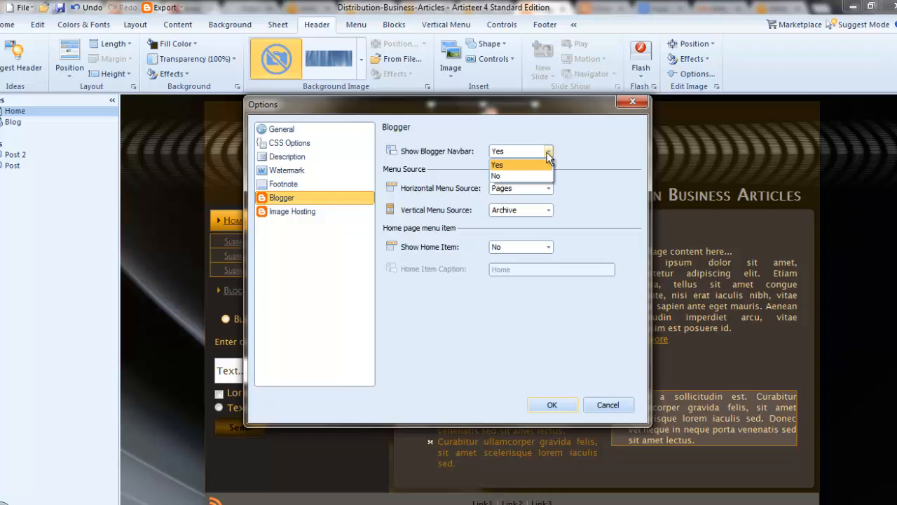
left_click(549, 153)
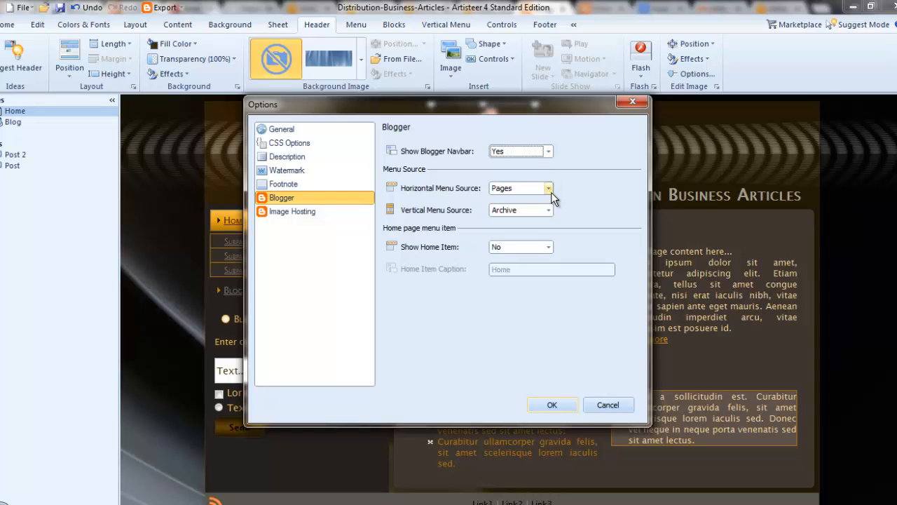
left_click_drag(556, 106, 707, 89)
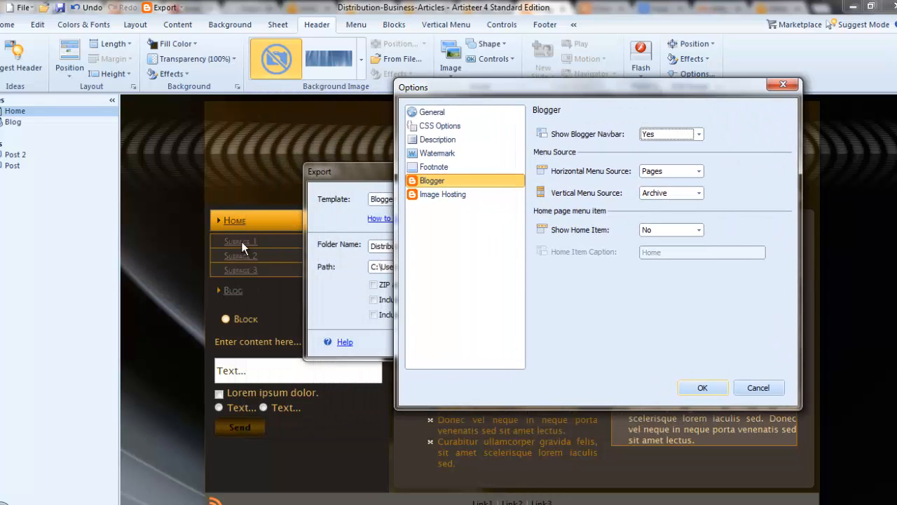
- Review the horizontal menu source, keep the home menu item hidden, and move to Image Hosting
left_click(701, 170)
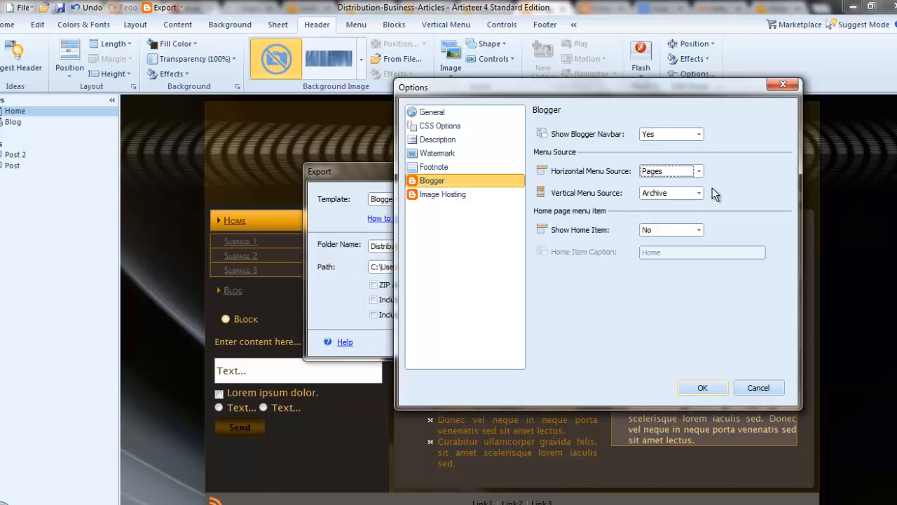
left_click(699, 232)
left_click(699, 231)
left_click(445, 196)
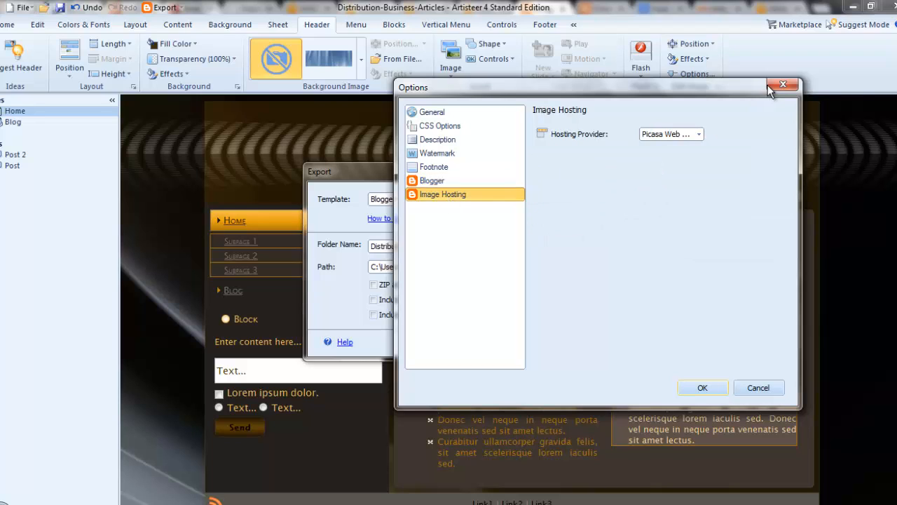
- Try FTP Server as the hosting provider, then set it back to Picasa Web Albums
left_click(699, 134)
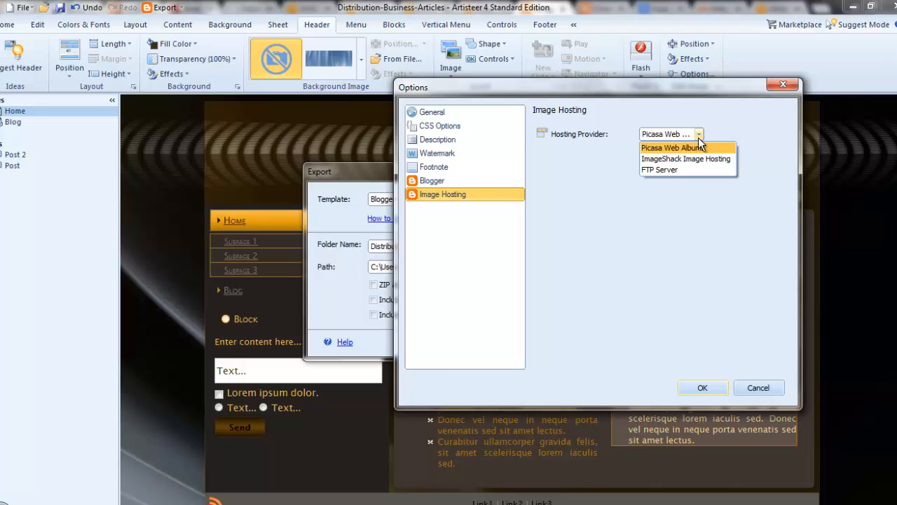
left_click(695, 171)
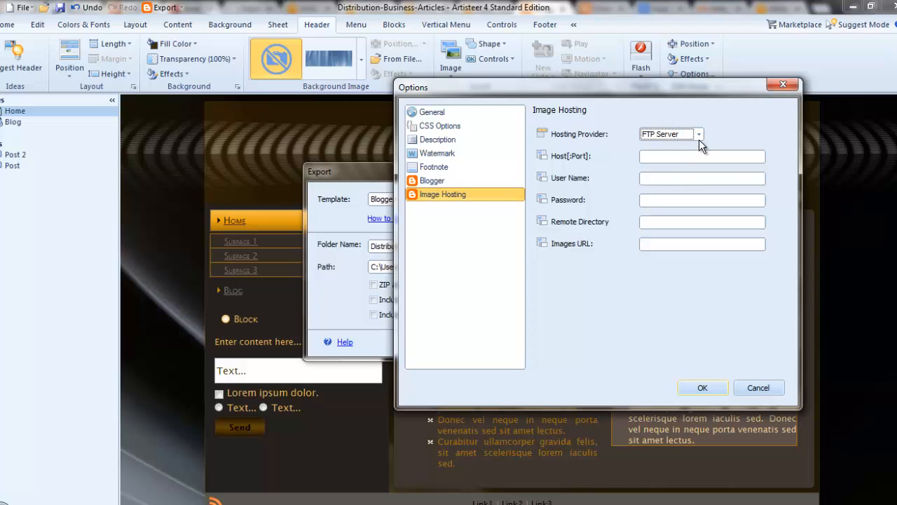
left_click(699, 139)
left_click(703, 146)
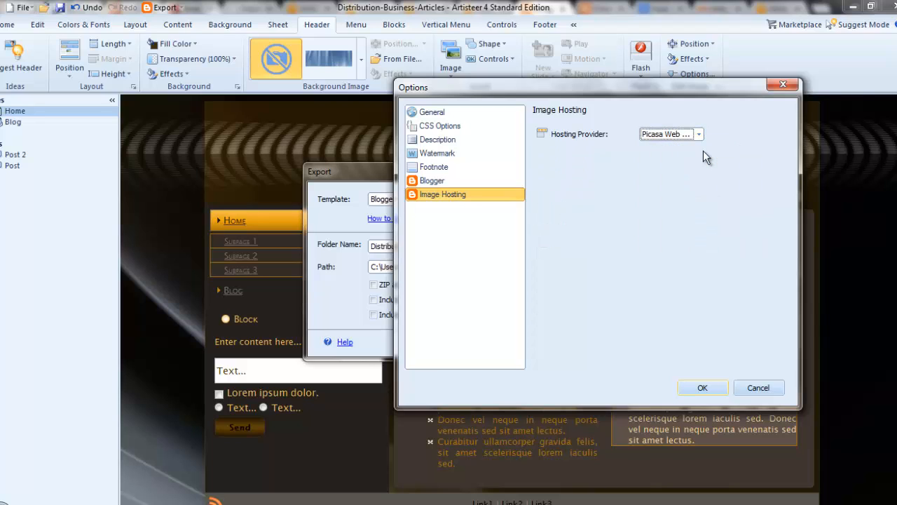
- Close the export dialogs, start publishing to Blogger, and enter the account login
left_click(719, 384)
left_click(181, 7)
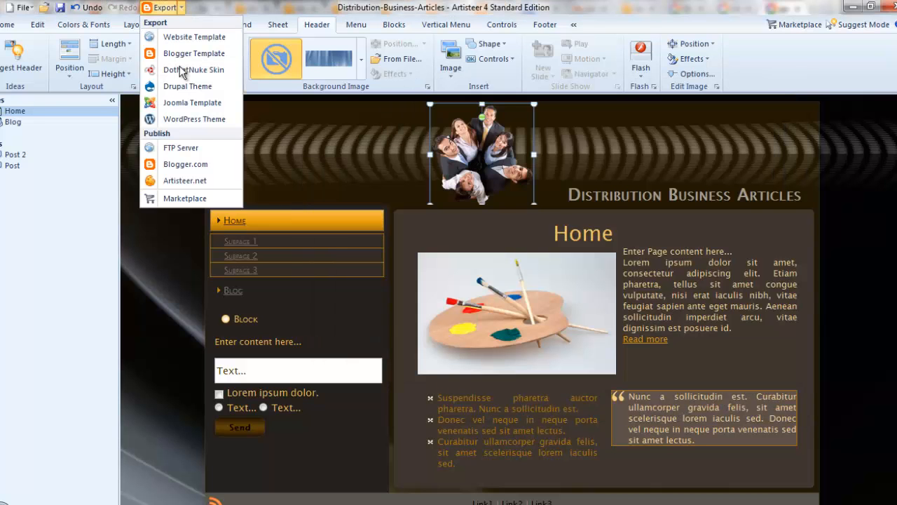
left_click(211, 167)
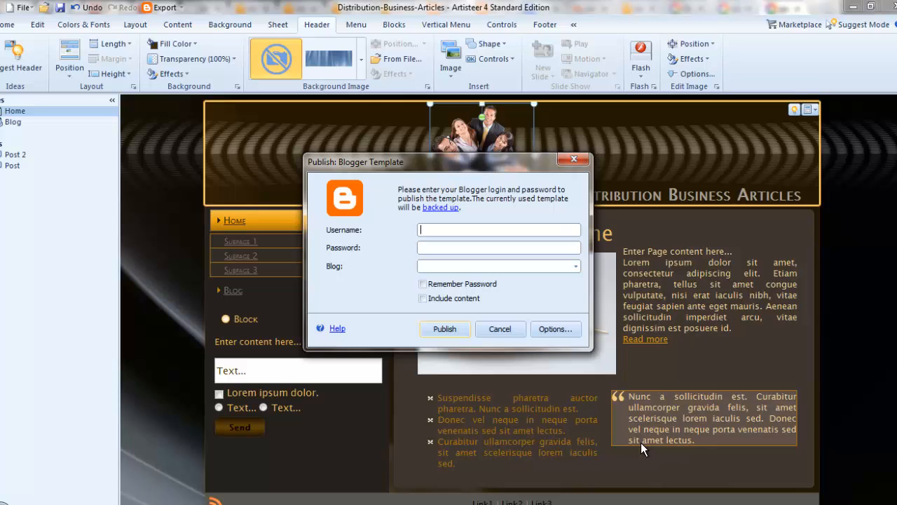
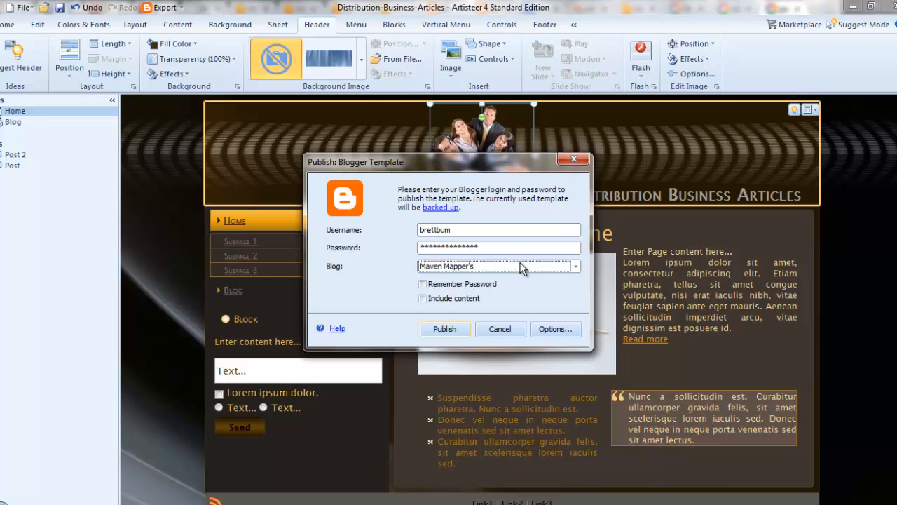
- Publish the design to the Distribution Business Articles blog, choosing whether to include sample content
left_click(522, 269)
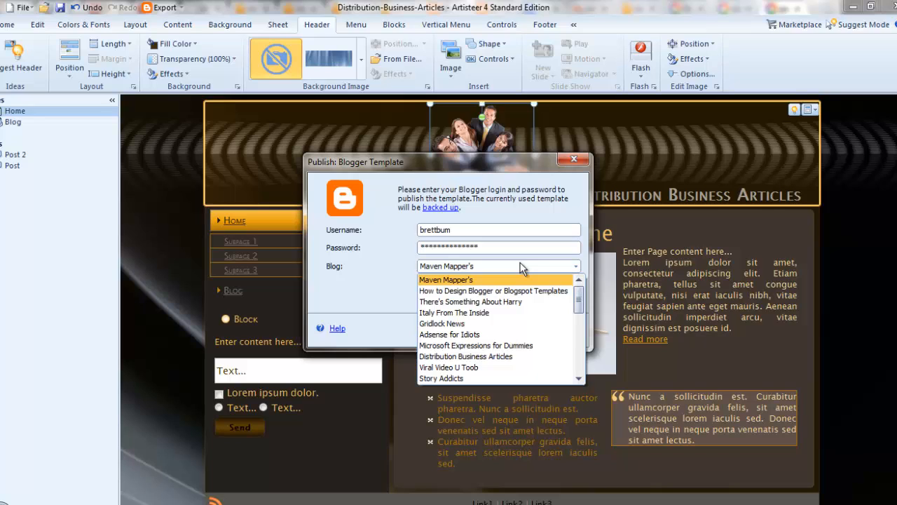
left_click(541, 355)
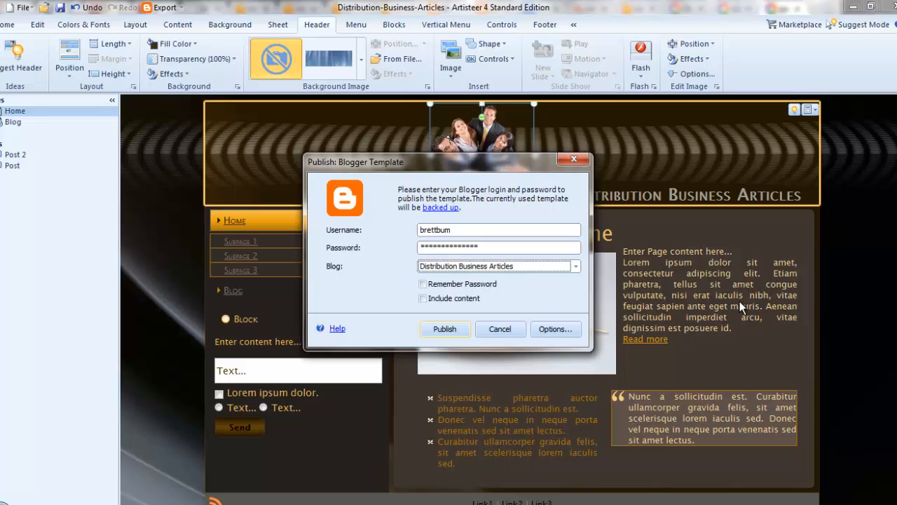
left_click(423, 299)
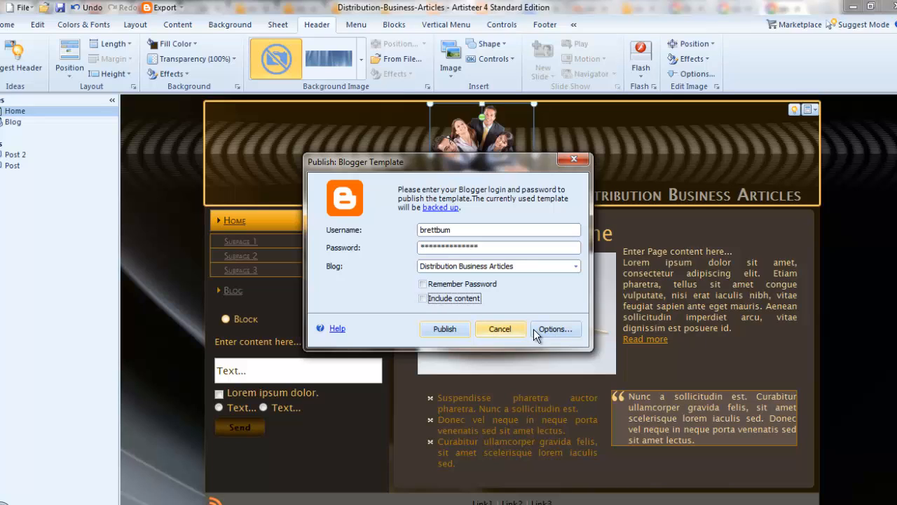
left_click(446, 328)
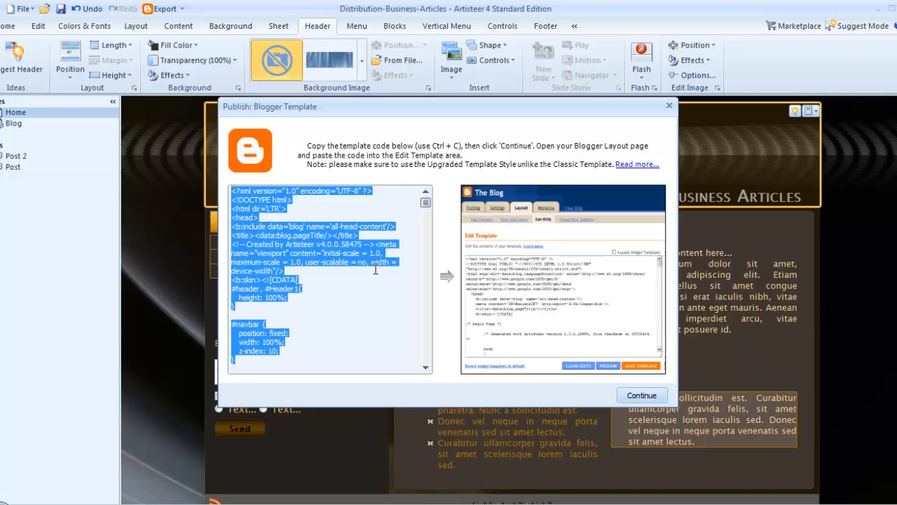
- Select all of the generated Blogger template code in the code box
left_click(390, 330)
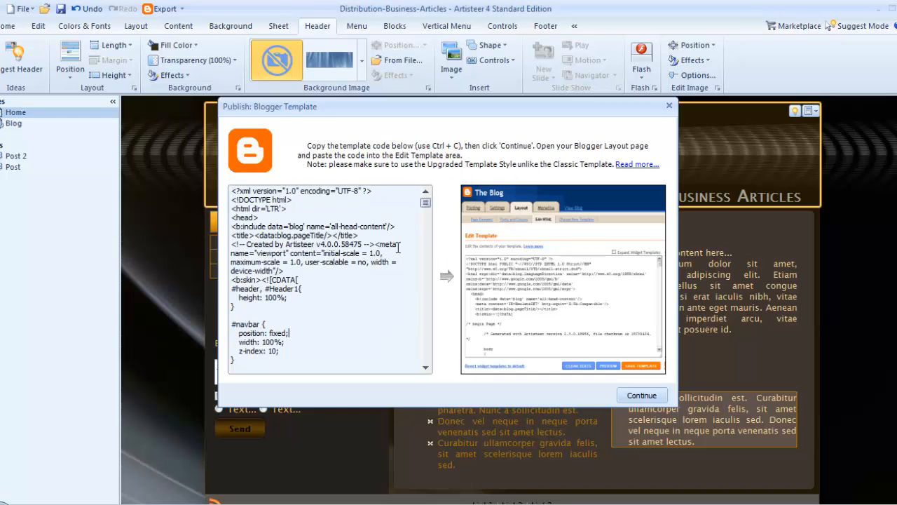
key("ctrl+a")
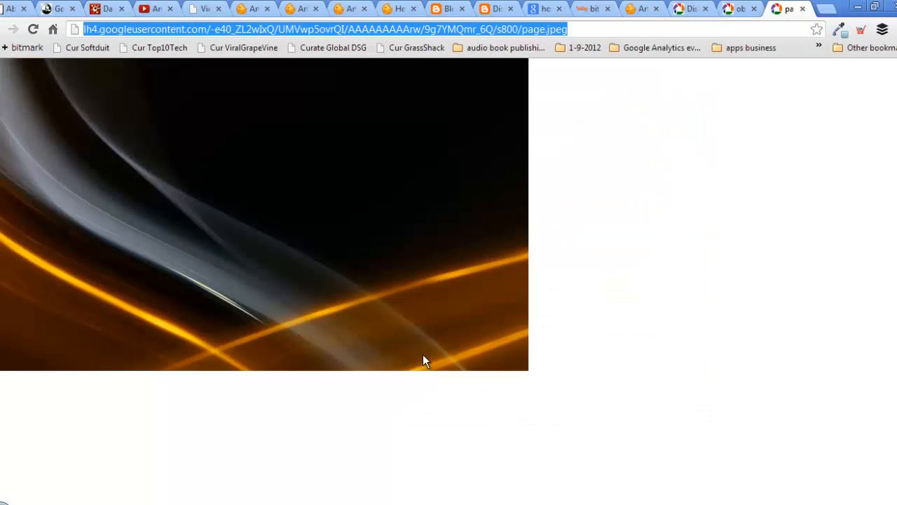
- Replace the blog's entire template HTML with the copied Artisteer template code
left_click(493, 8)
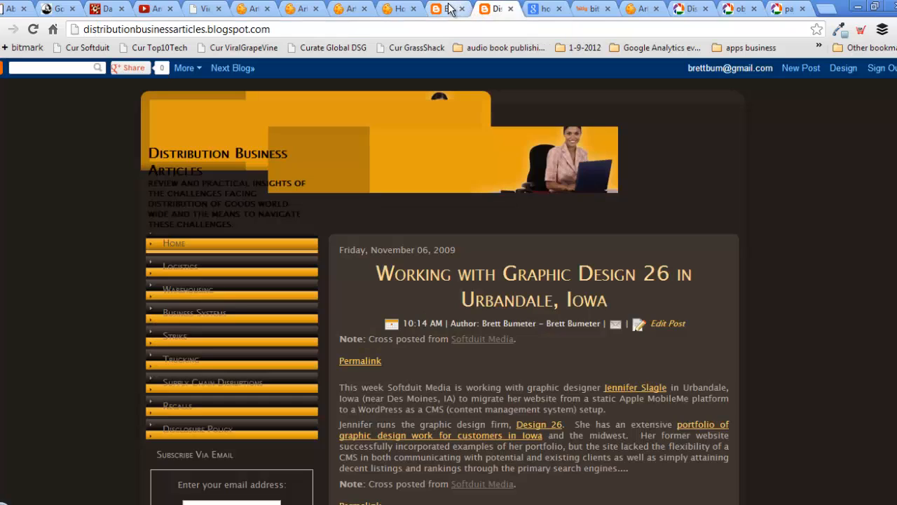
left_click(447, 8)
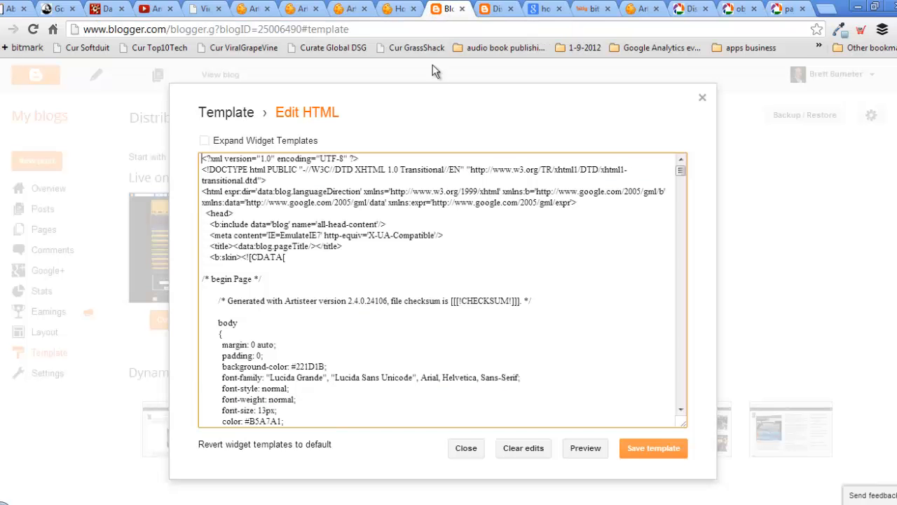
left_click(466, 332)
key("ctrl+a")
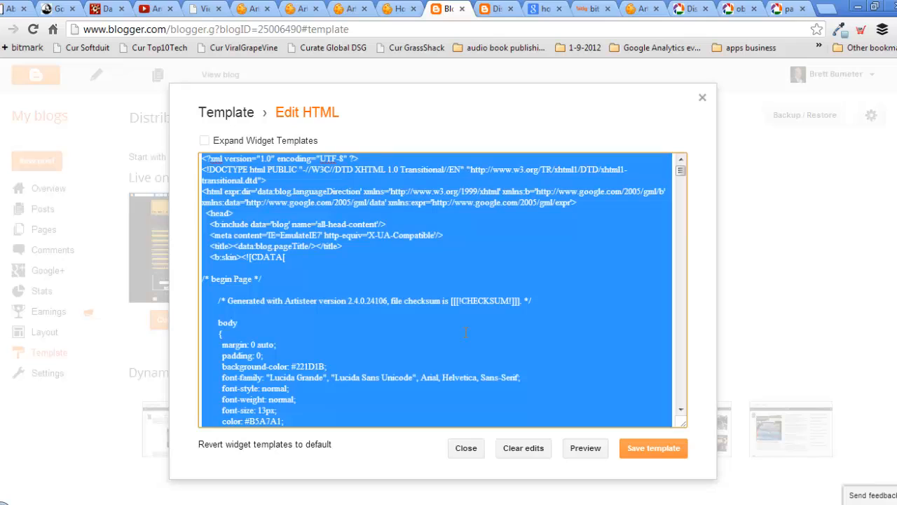
key("ctrl+v")
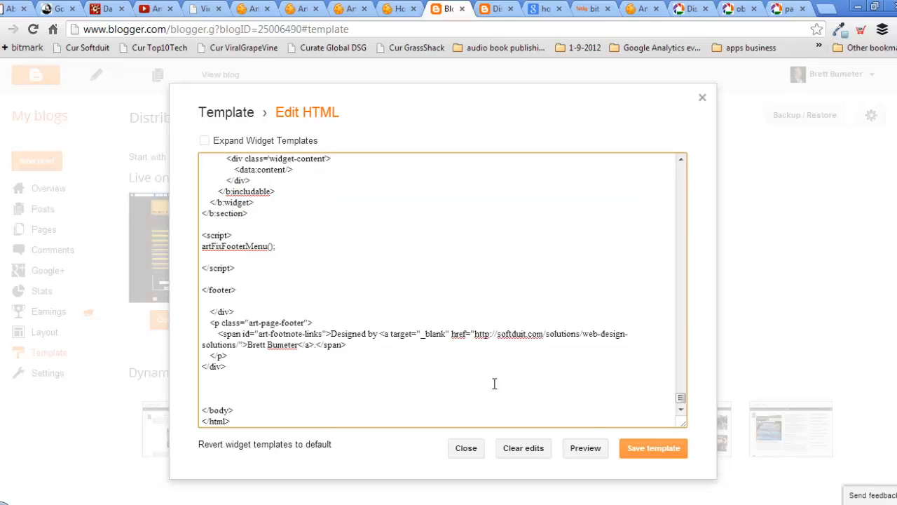
- Save the template, keeping the existing widgets, and preview the blog
left_click(647, 456)
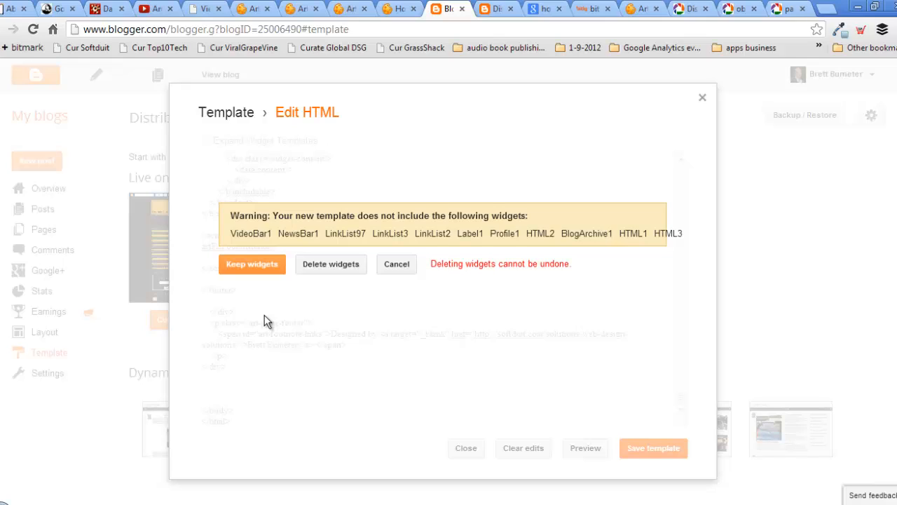
left_click(252, 265)
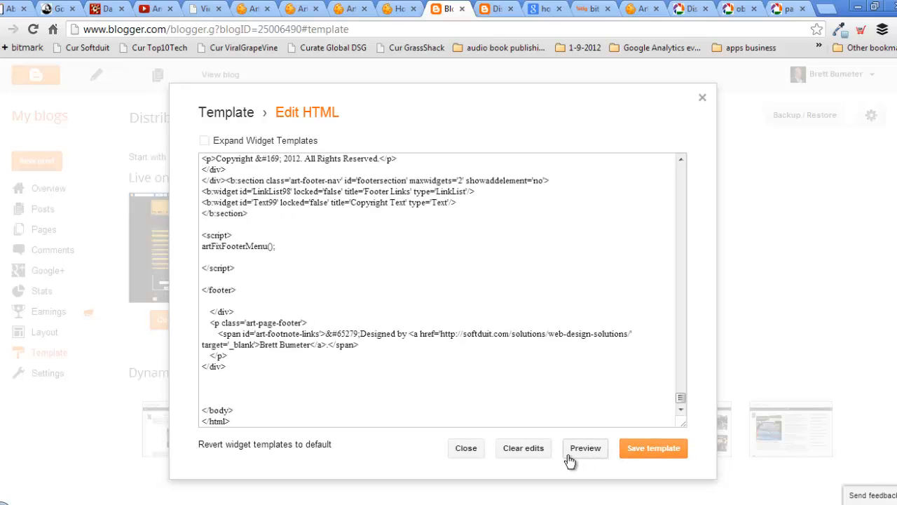
left_click(582, 450)
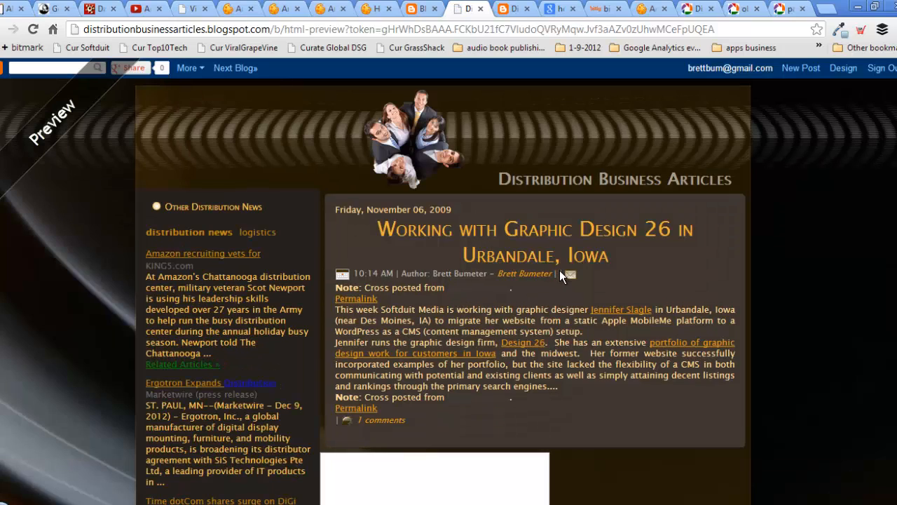
- Scroll through the dark-themed preview's posts, news feed, links, labels and subscription sidebar
scroll(723, 335, "down", 15)
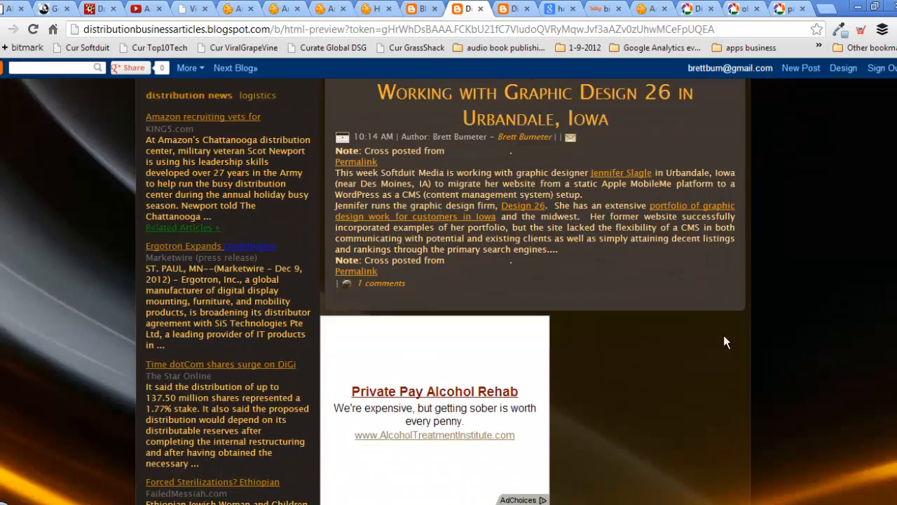
scroll(727, 333, "up", 20)
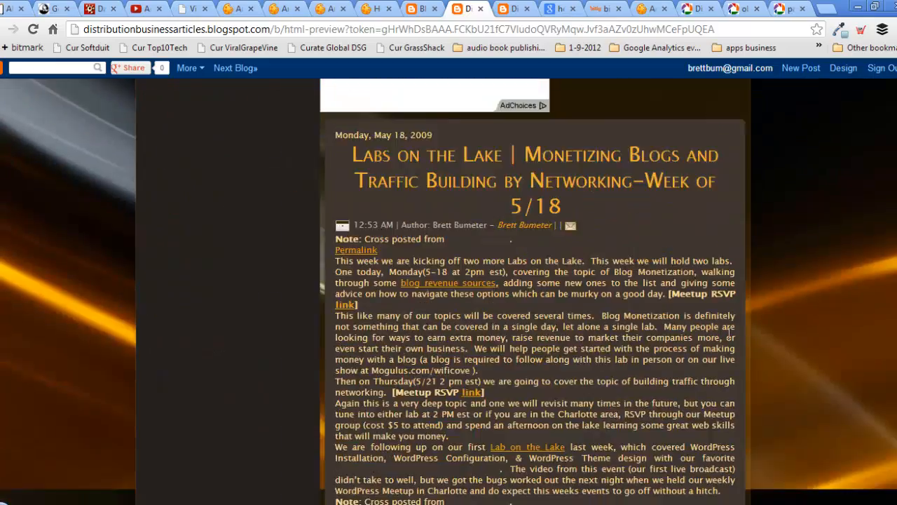
scroll(727, 332, "down", 10)
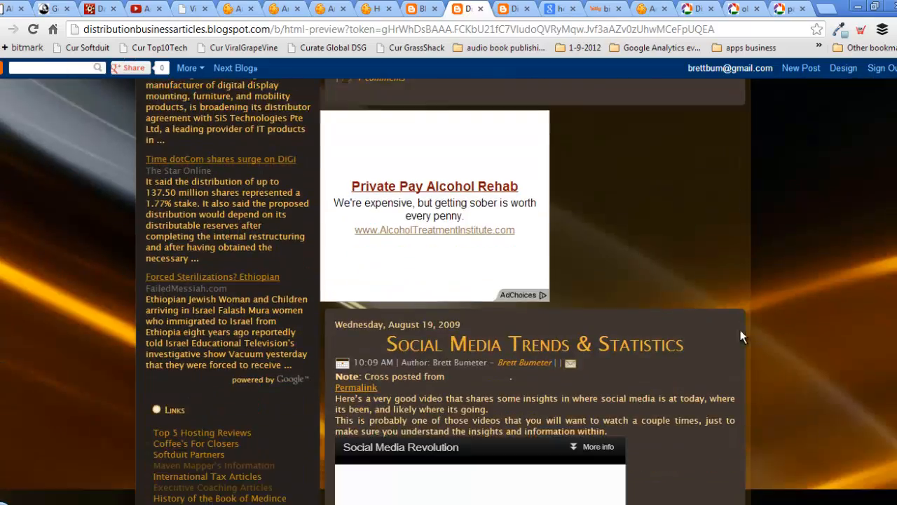
scroll(821, 341, "up", 10)
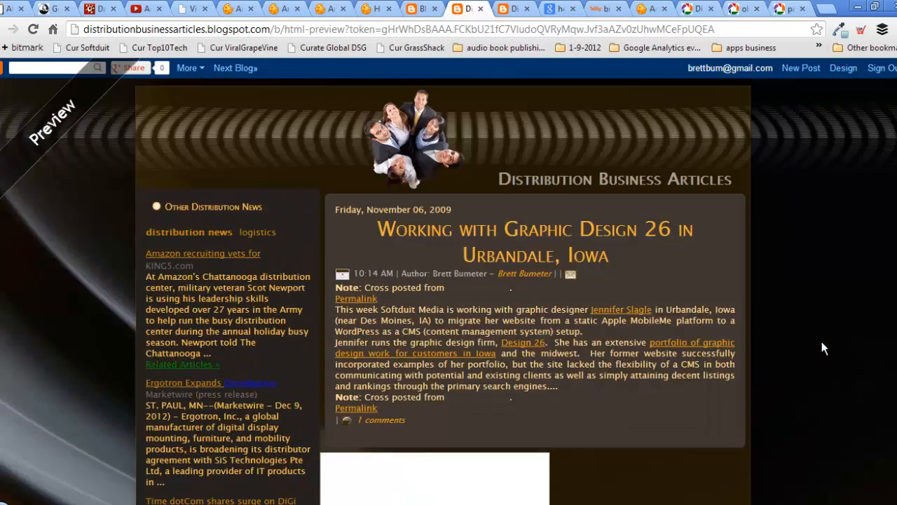
scroll(821, 341, "down", 10)
scroll(822, 342, "up", 8)
scroll(822, 341, "down", 15)
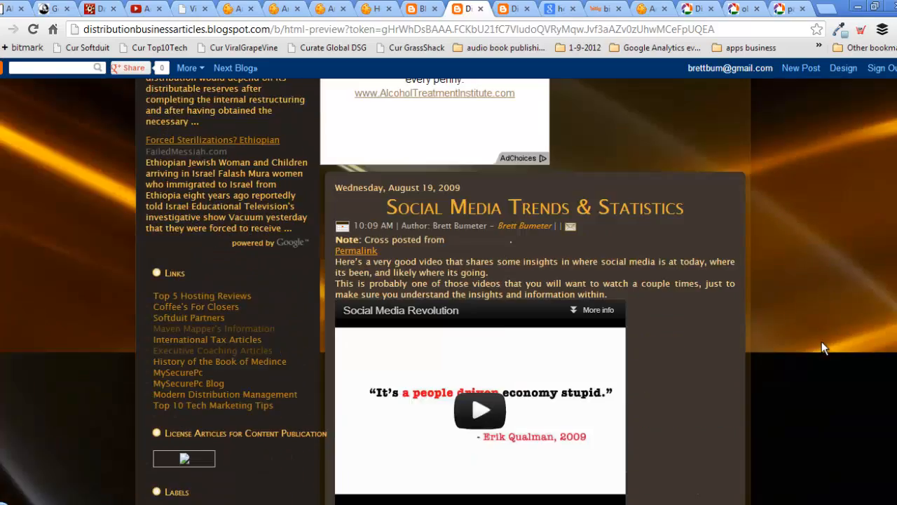
scroll(822, 342, "up", 12)
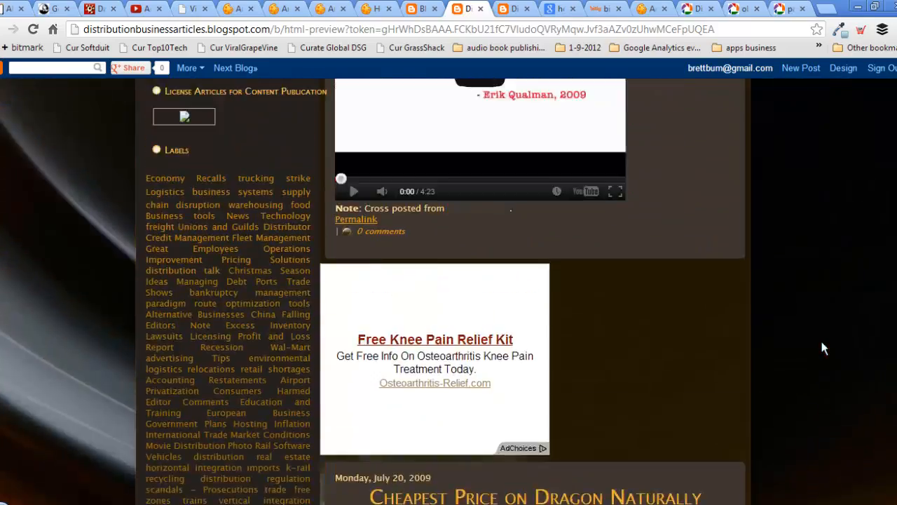
scroll(822, 341, "down", 9)
scroll(821, 341, "down", 10)
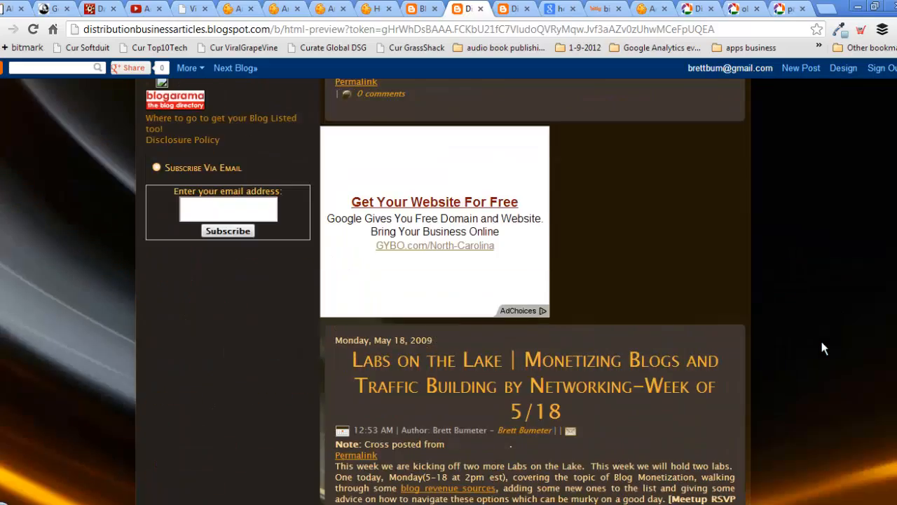
scroll(821, 341, "down", 2)
scroll(822, 341, "down", 15)
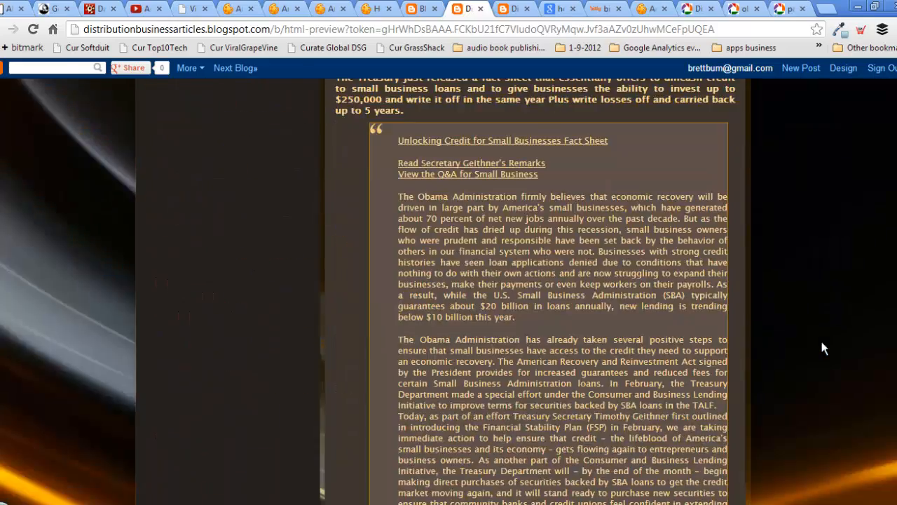
scroll(822, 343, "up", 20)
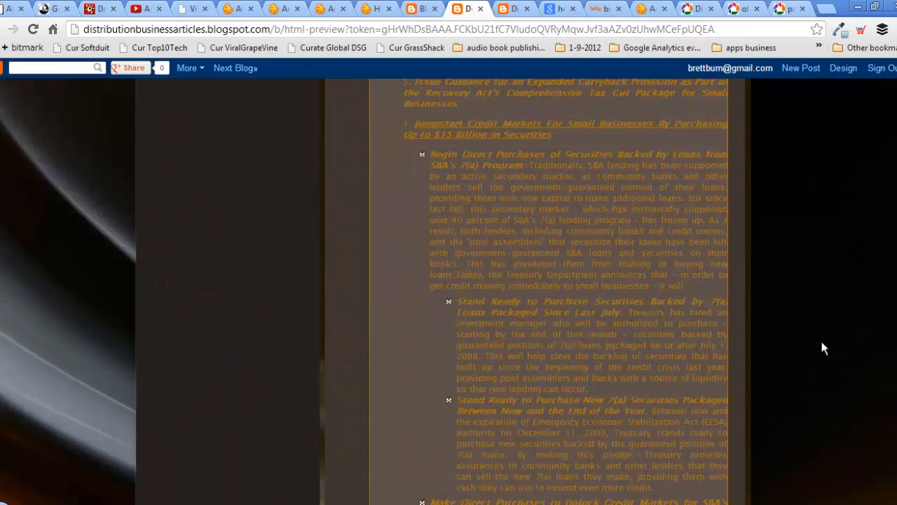
scroll(822, 343, "up", 10)
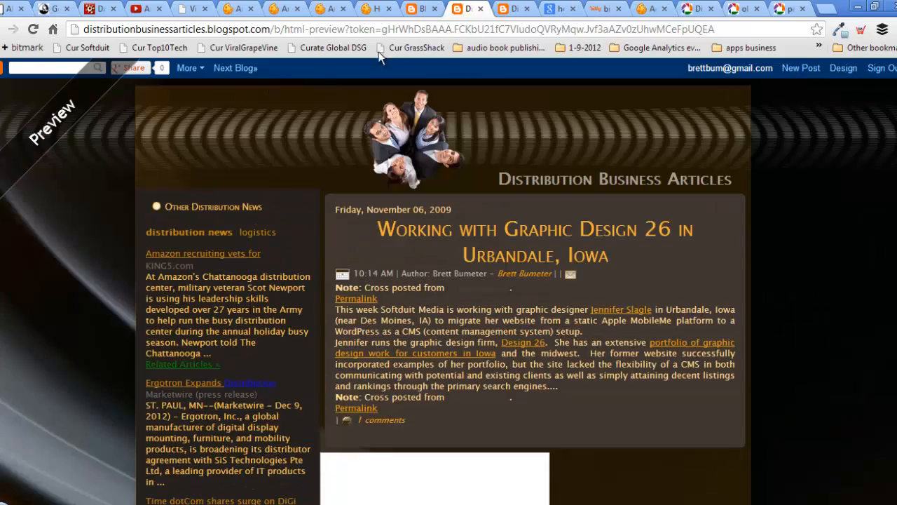
- Save the new template in the editor and close it
left_click(414, 7)
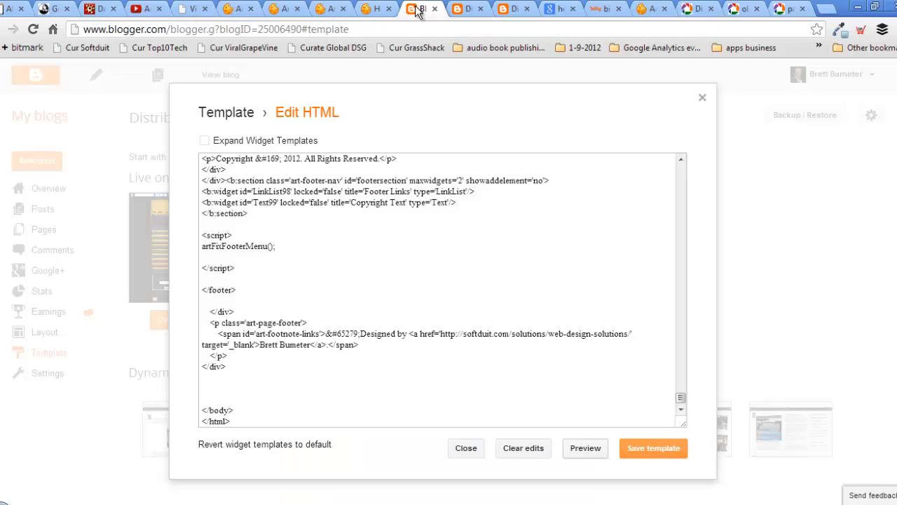
left_click(657, 452)
left_click(465, 449)
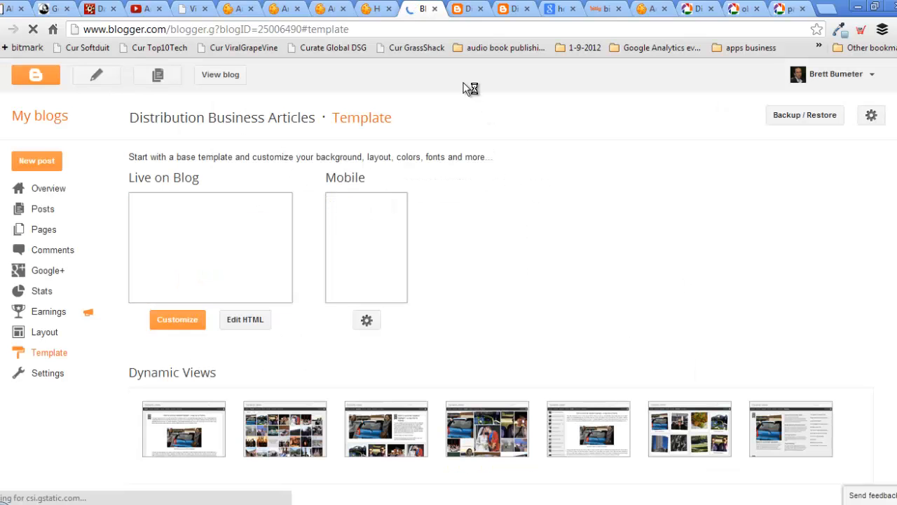
- Reload the live Distribution Business Articles blog and scroll through its new dark design
left_click(514, 8)
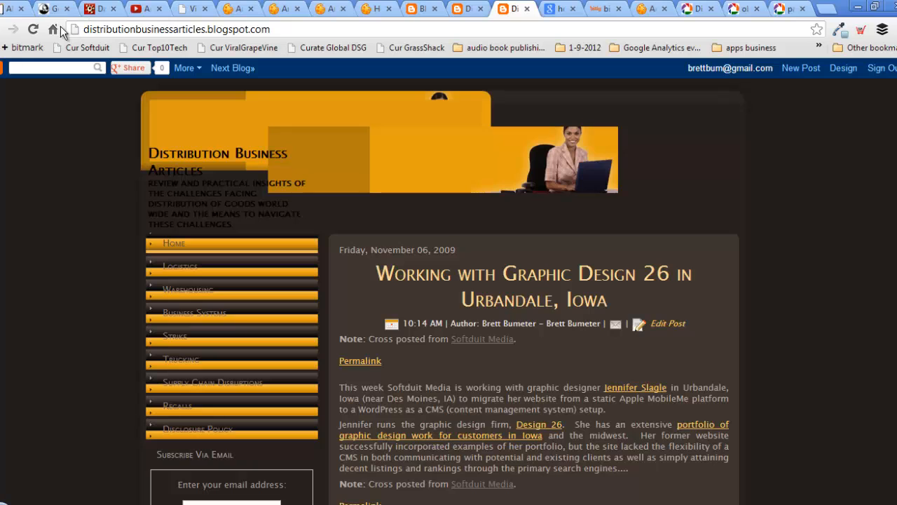
left_click(34, 31)
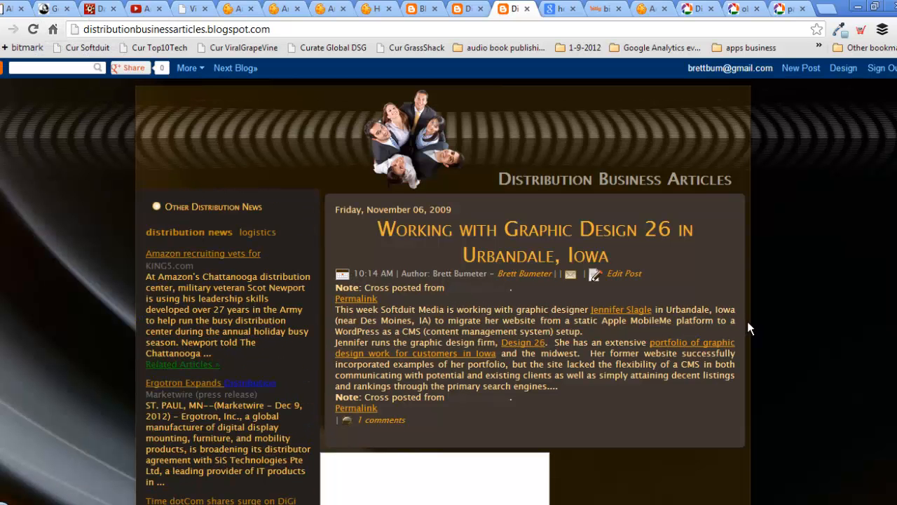
scroll(774, 326, "down", 3)
scroll(777, 324, "down", 20)
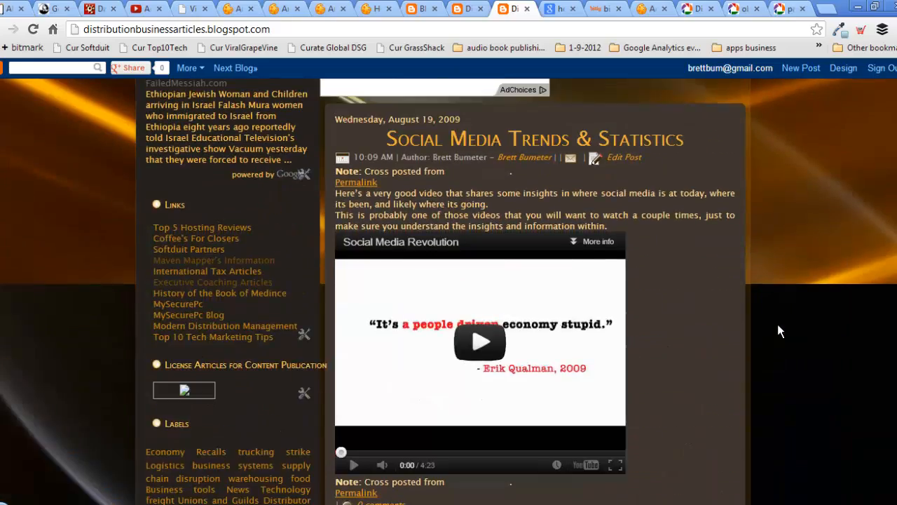
scroll(778, 324, "up", 10)
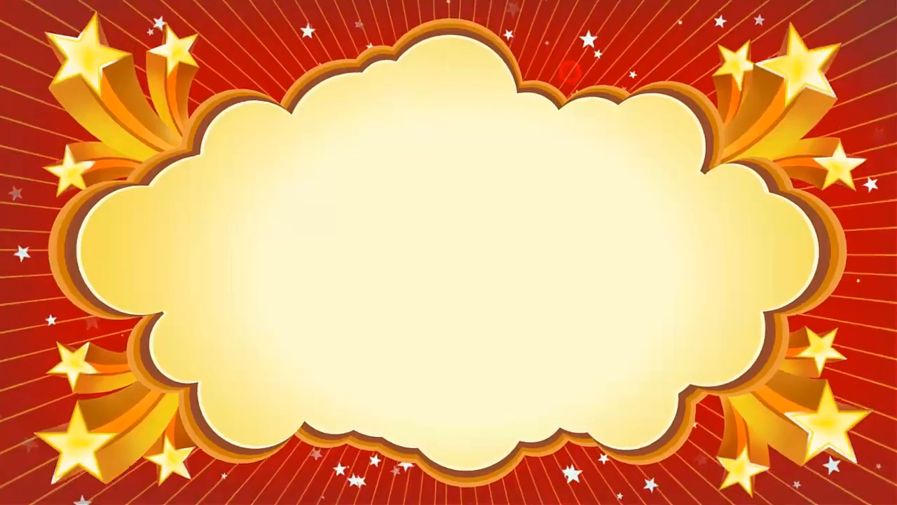